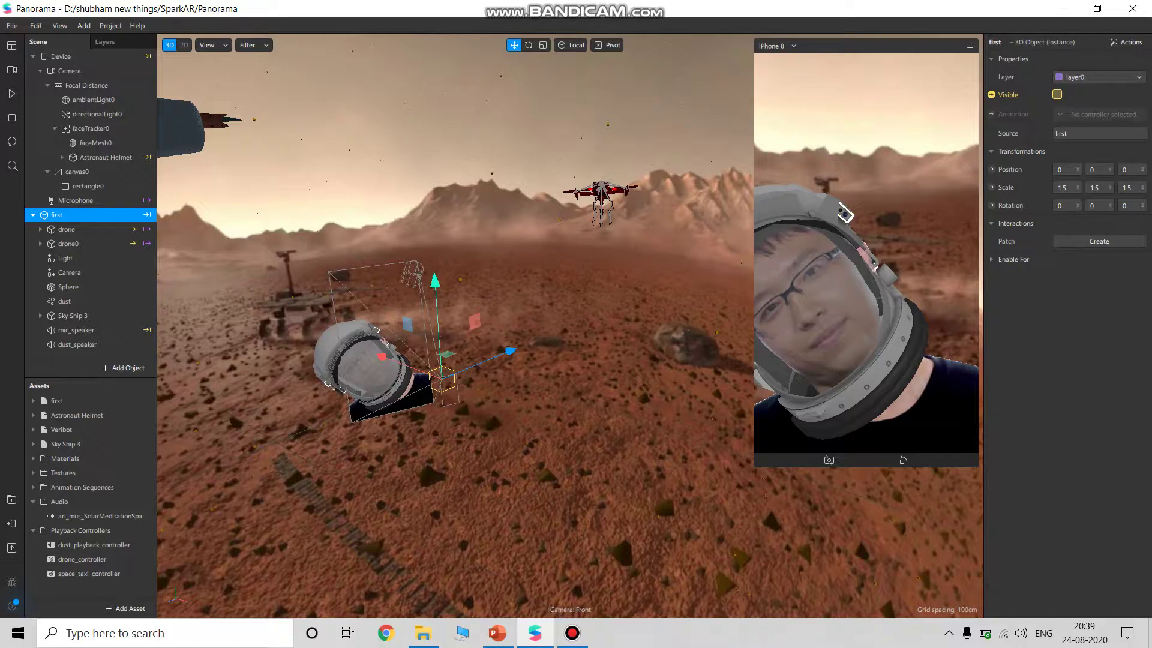
# Show the Dust Particles slide in PowerPoint, and examine the dust particle system back in Spark AR with the view focused on it
pyautogui.hotkey('alt', 'Tab')
pyautogui.click(69, 343)
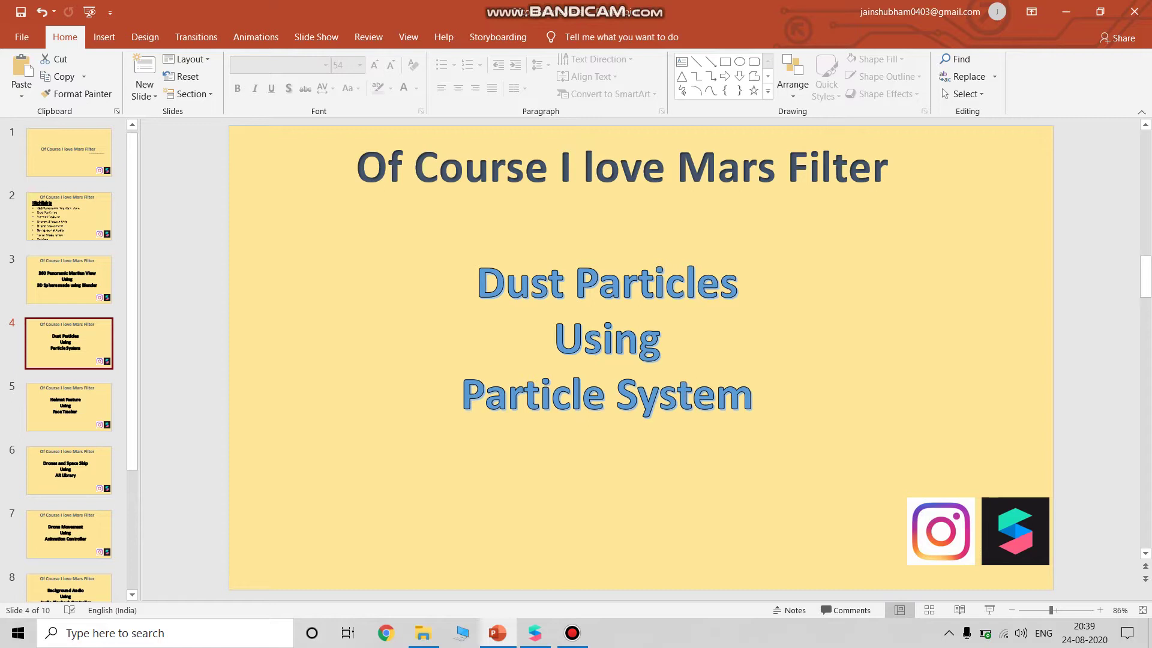
pyautogui.hotkey('alt', 'Tab')
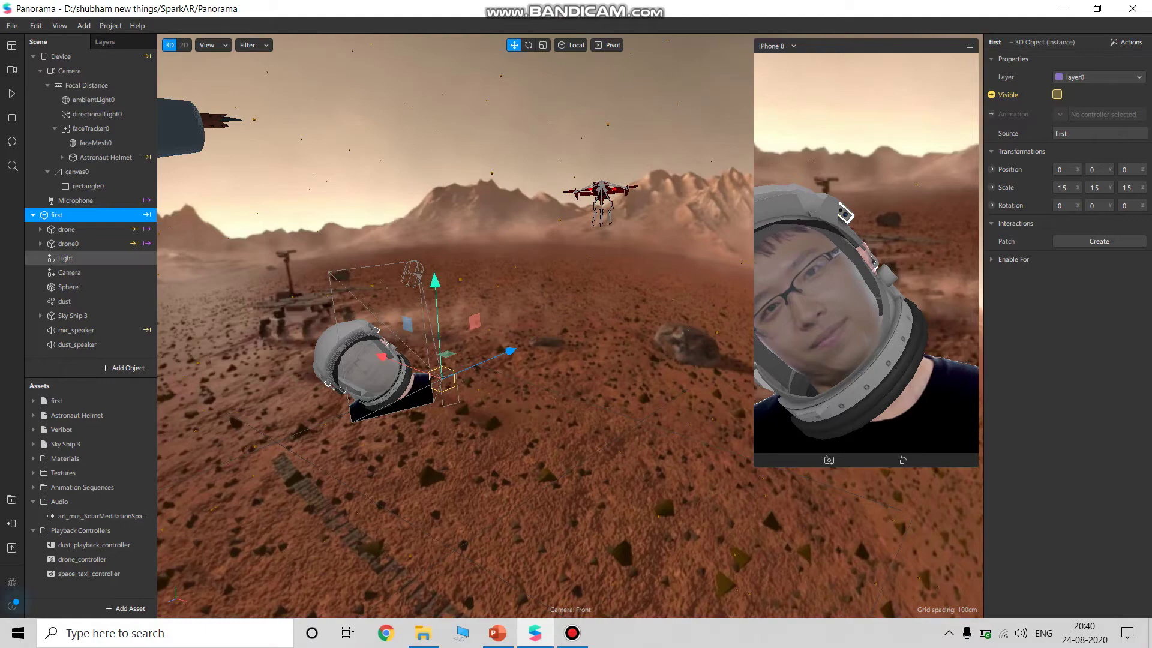
pyautogui.click(64, 301)
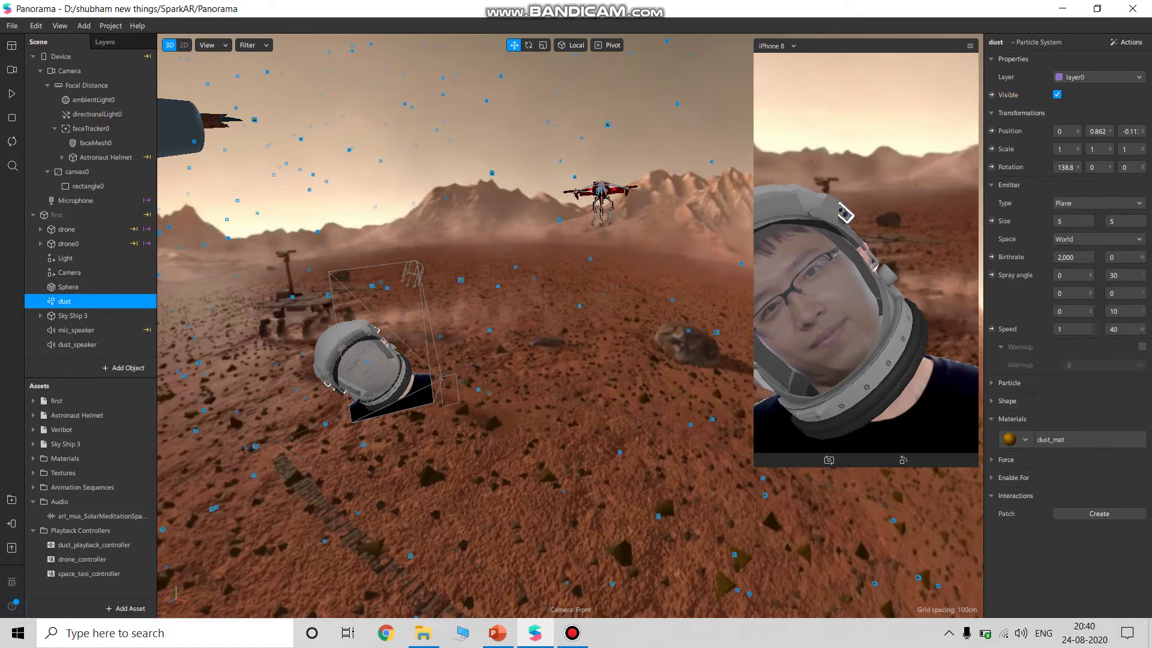
pyautogui.press('f')
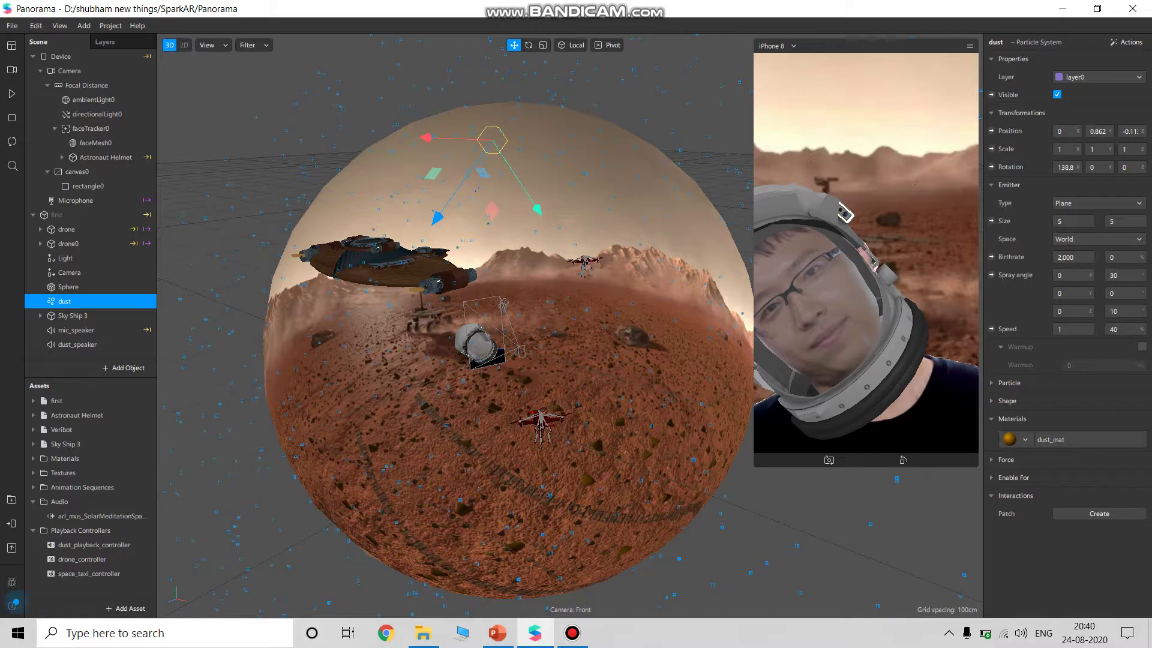
# Switch to PowerPoint to show the Helmet Feature Using Face Tracker slide, and return to Spark AR
pyautogui.hotkey('alt', 'Tab')
pyautogui.press('Down')
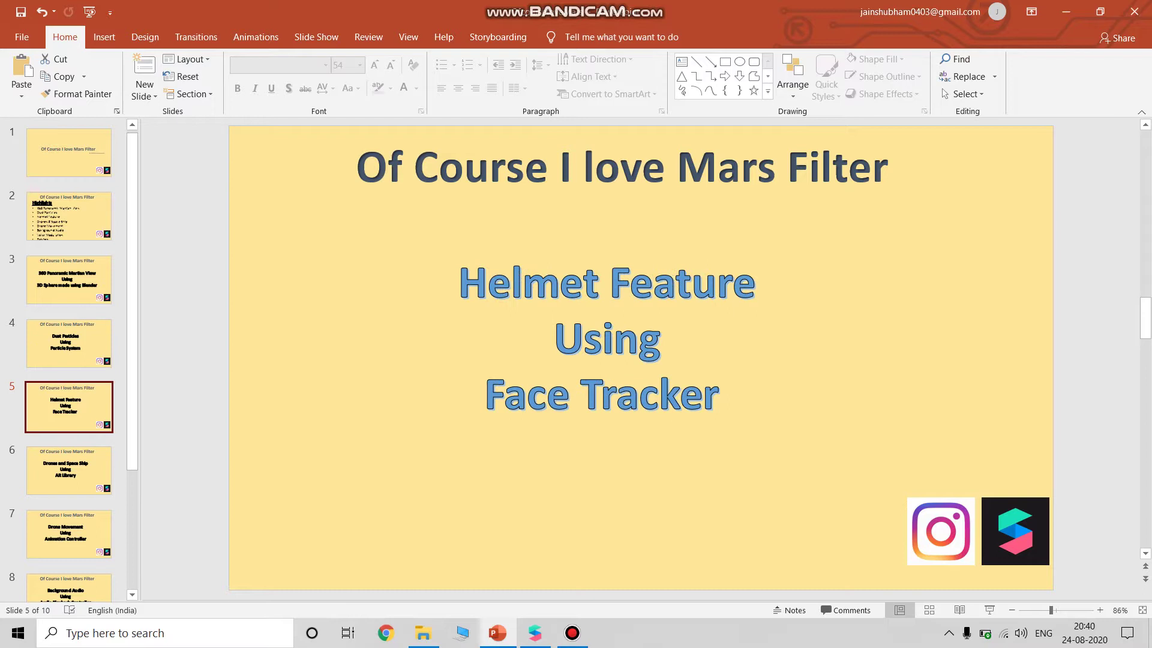
pyautogui.hotkey('alt', 'Tab')
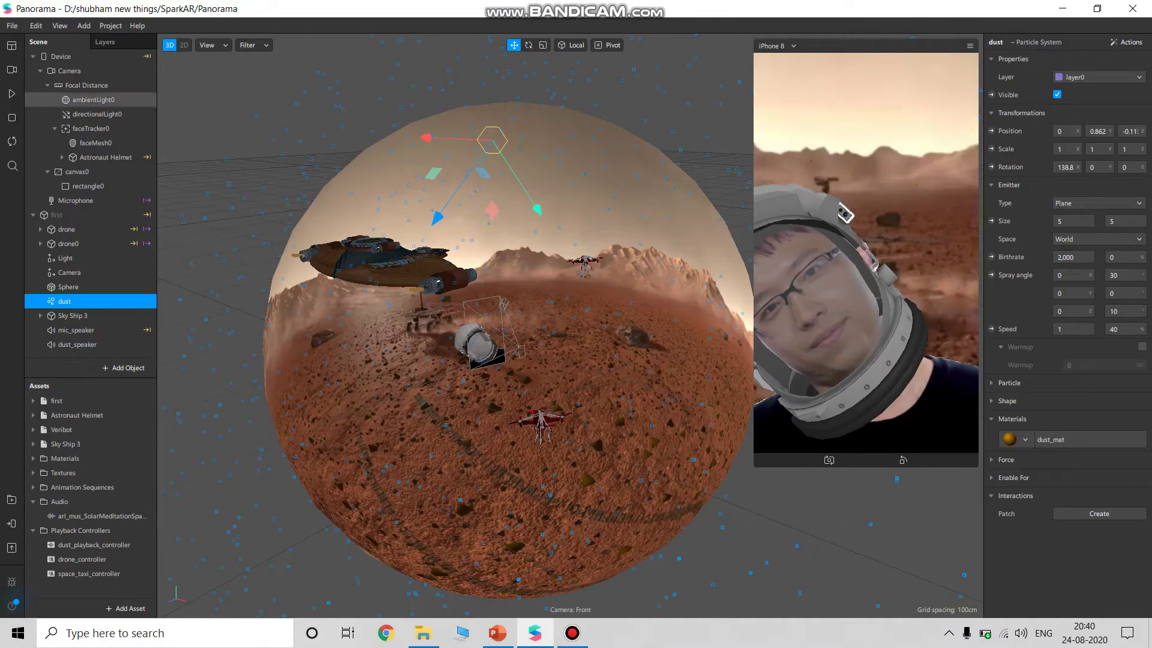
# Select faceTracker0 in the scene and play the preview video to check how the astronaut helmet follows the face, pausing it at the end
pyautogui.click(90, 129)
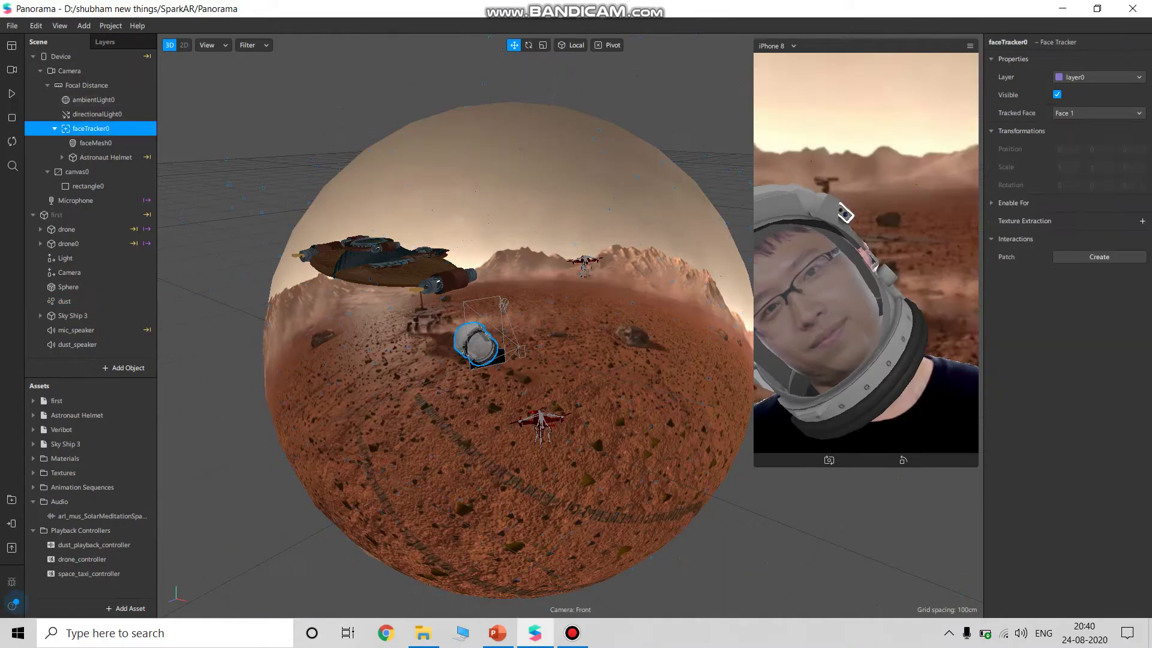
pyautogui.scroll(5, 573, 320)
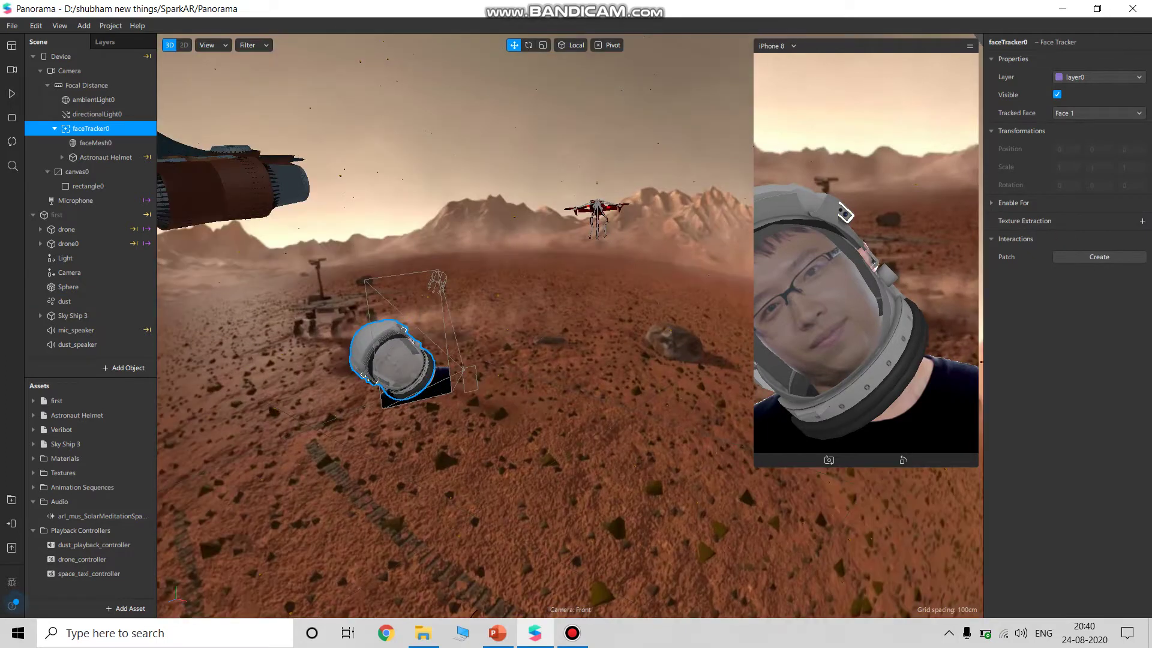
pyautogui.click(12, 94)
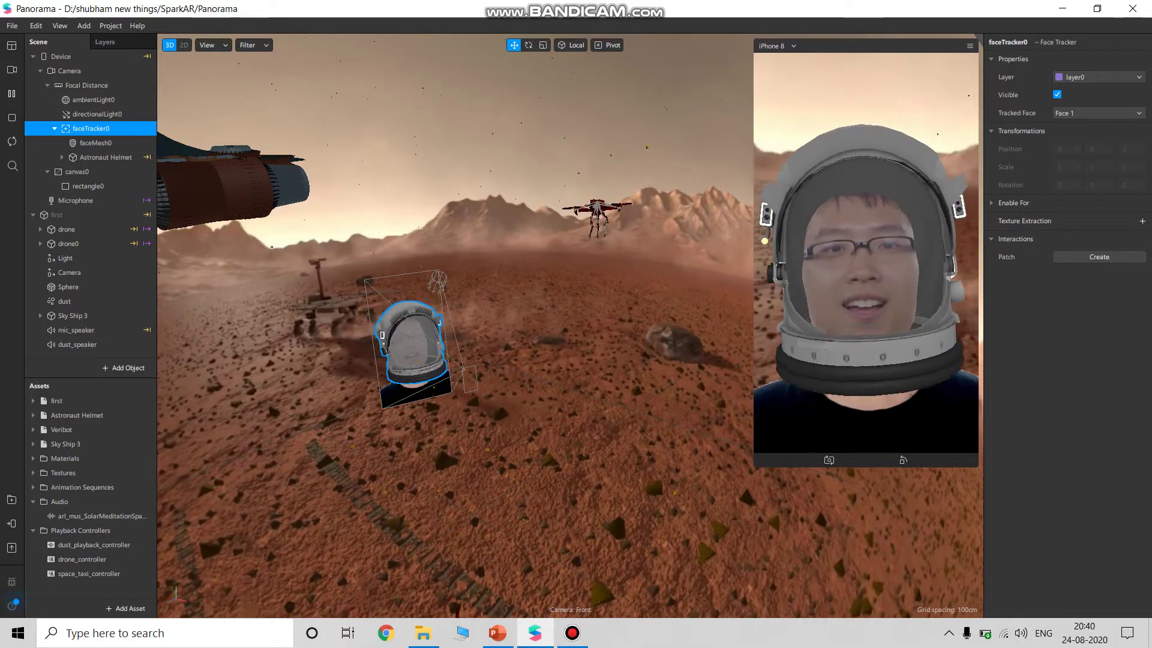
pyautogui.click(12, 94)
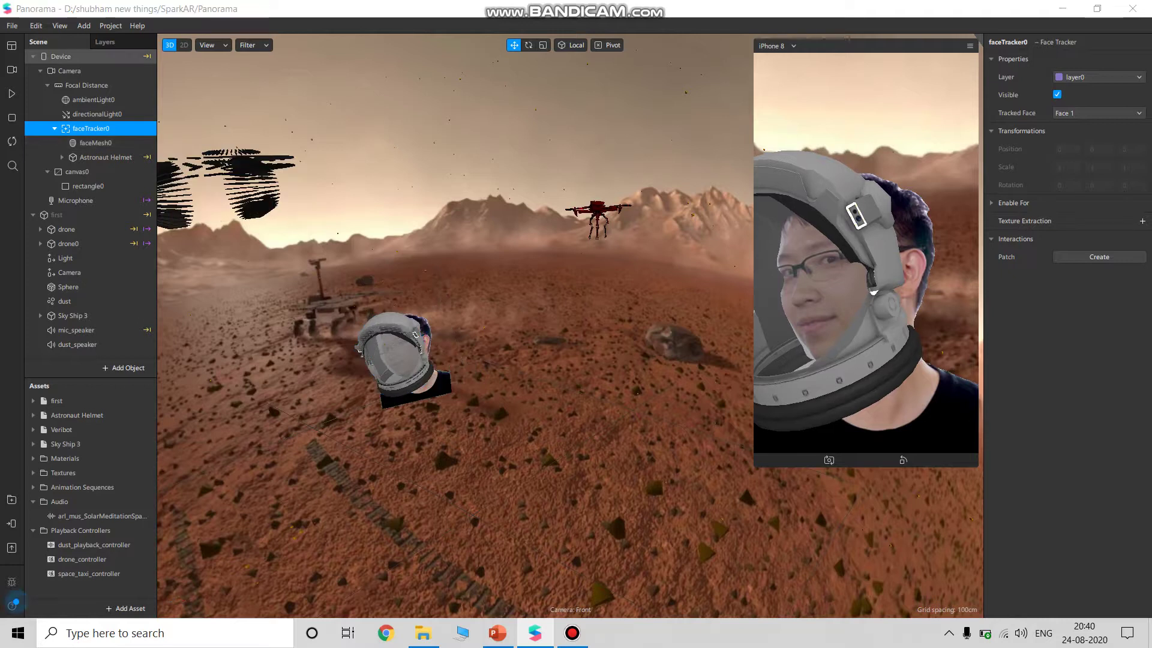
# Switch to PowerPoint to show the Drones and Space Ship Using AR Library slide, and return to Spark AR
pyautogui.hotkey('alt', 'Tab')
pyautogui.click(69, 471)
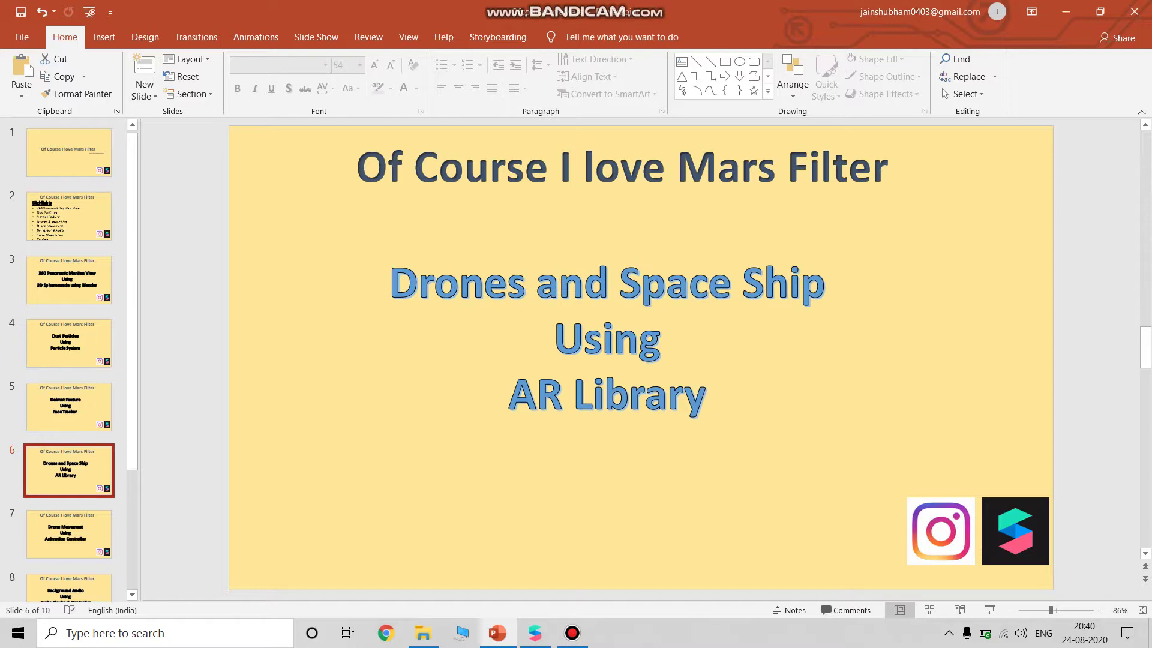
pyautogui.hotkey('alt', 'Tab')
# Examine the drone, drone0 and Sky Ship 3 objects in the scene one after another
pyautogui.scroll(-5, 456, 324)
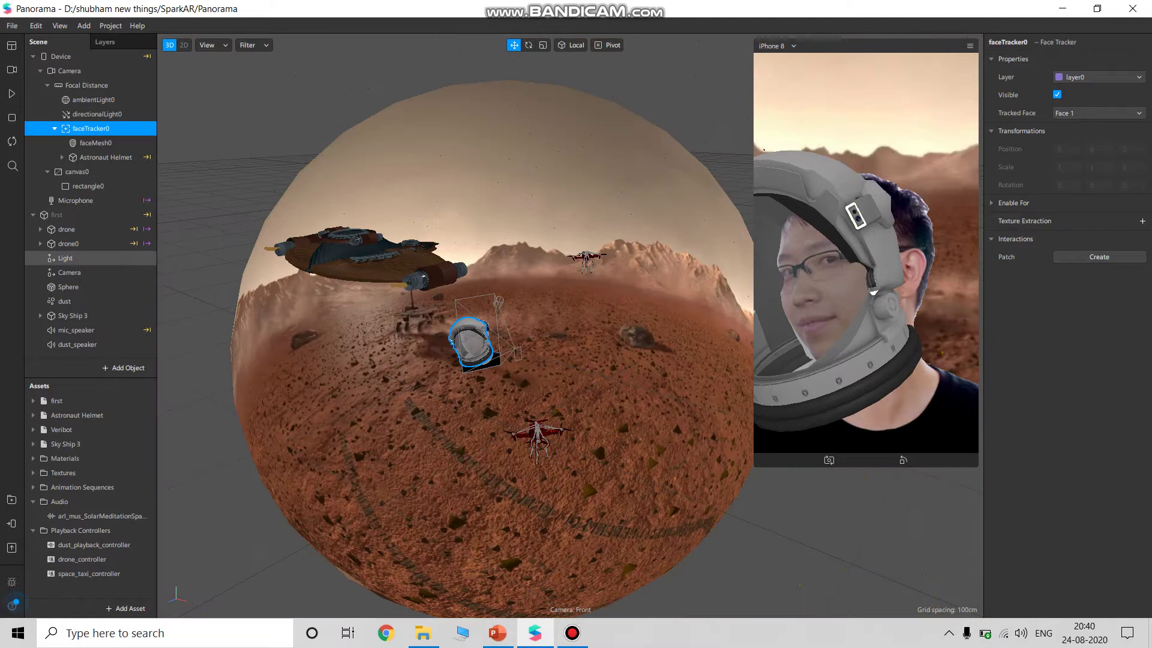
pyautogui.click(66, 229)
pyautogui.click(68, 244)
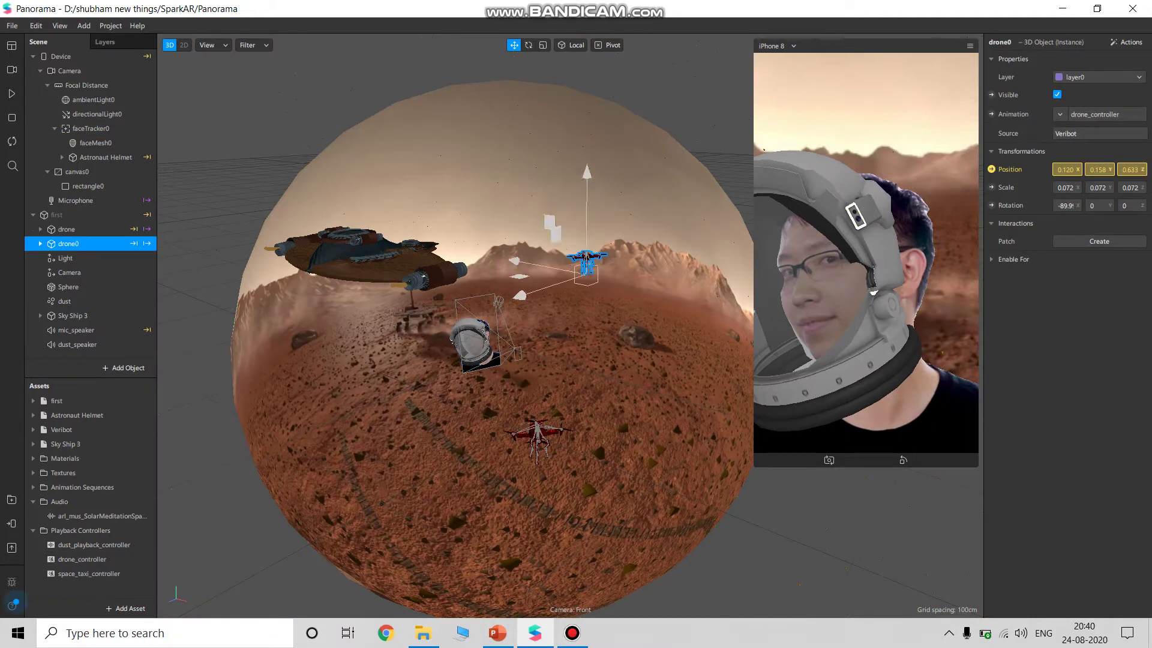
pyautogui.click(72, 316)
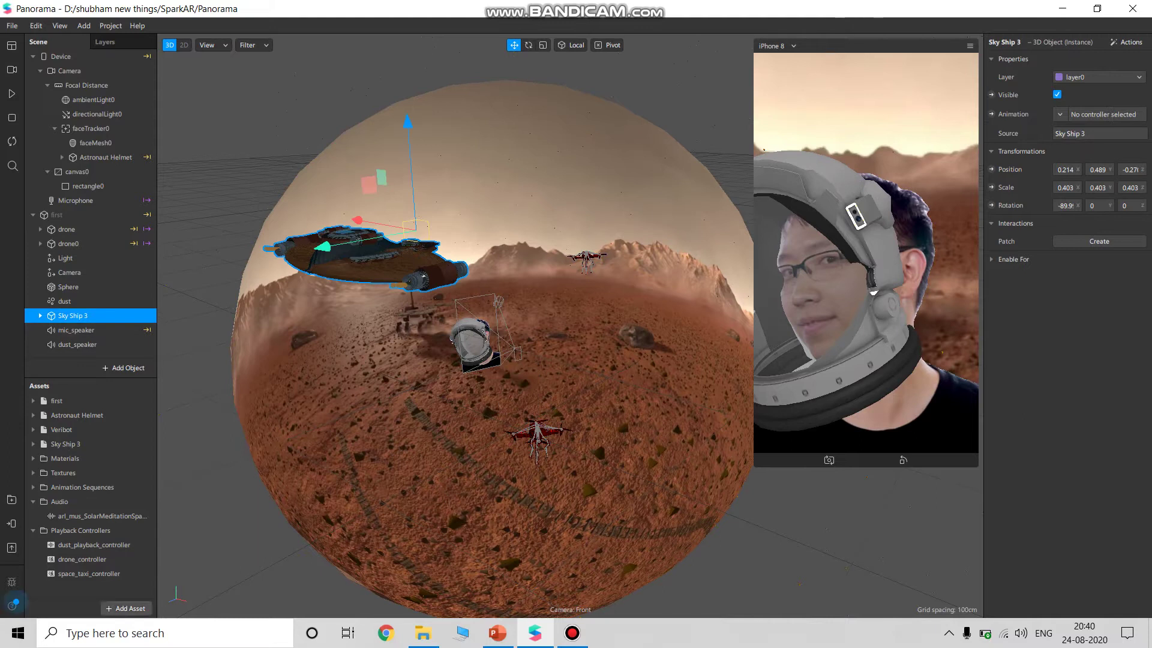
# Open the AR Library from the options for adding assets, look at its home page, and close it
pyautogui.click(126, 608)
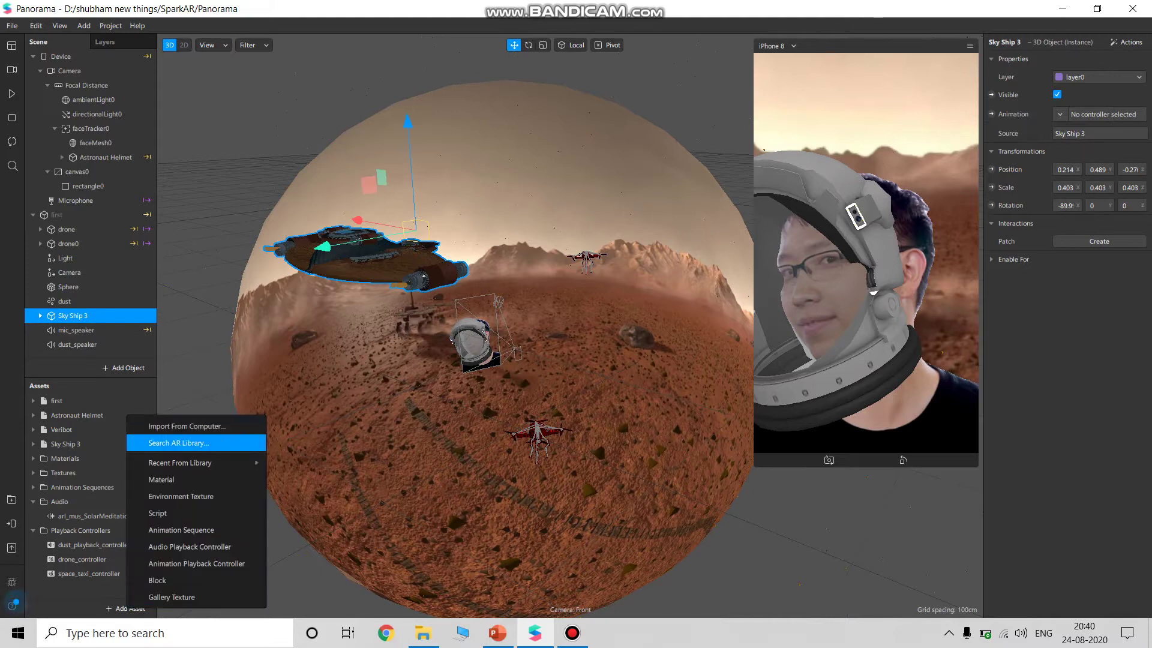
pyautogui.click(179, 443)
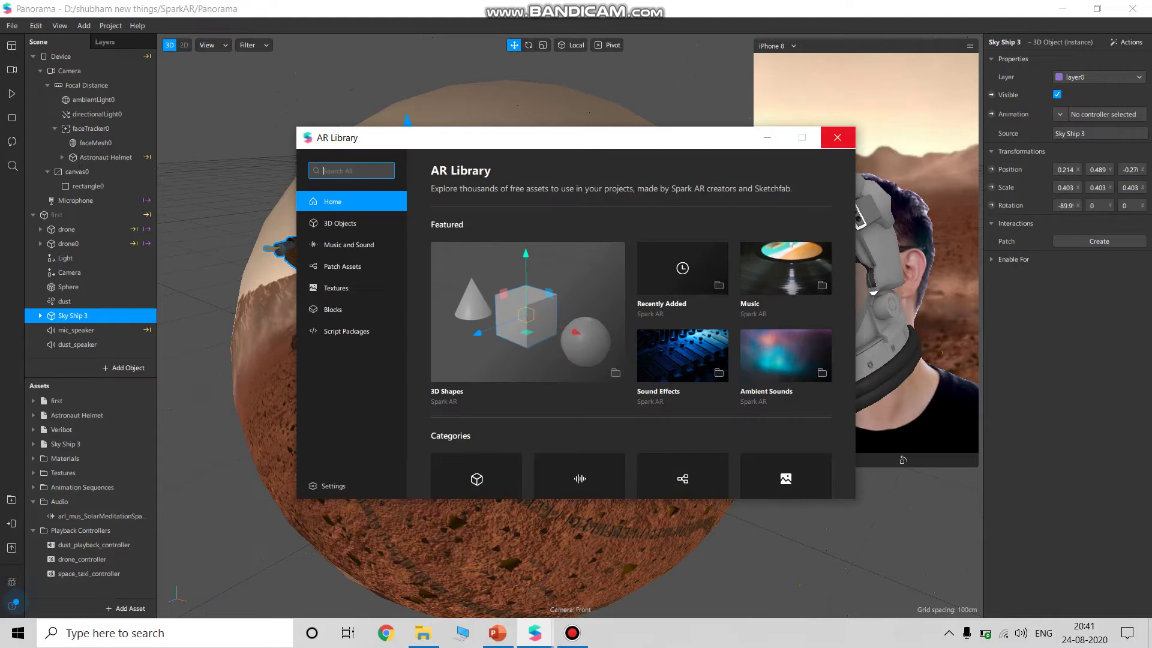
pyautogui.click(838, 138)
# Switch to PowerPoint to show the Drone Movement Using Animation Controller slide, and return to Spark AR
pyautogui.hotkey('alt', 'Tab')
pyautogui.click(69, 533)
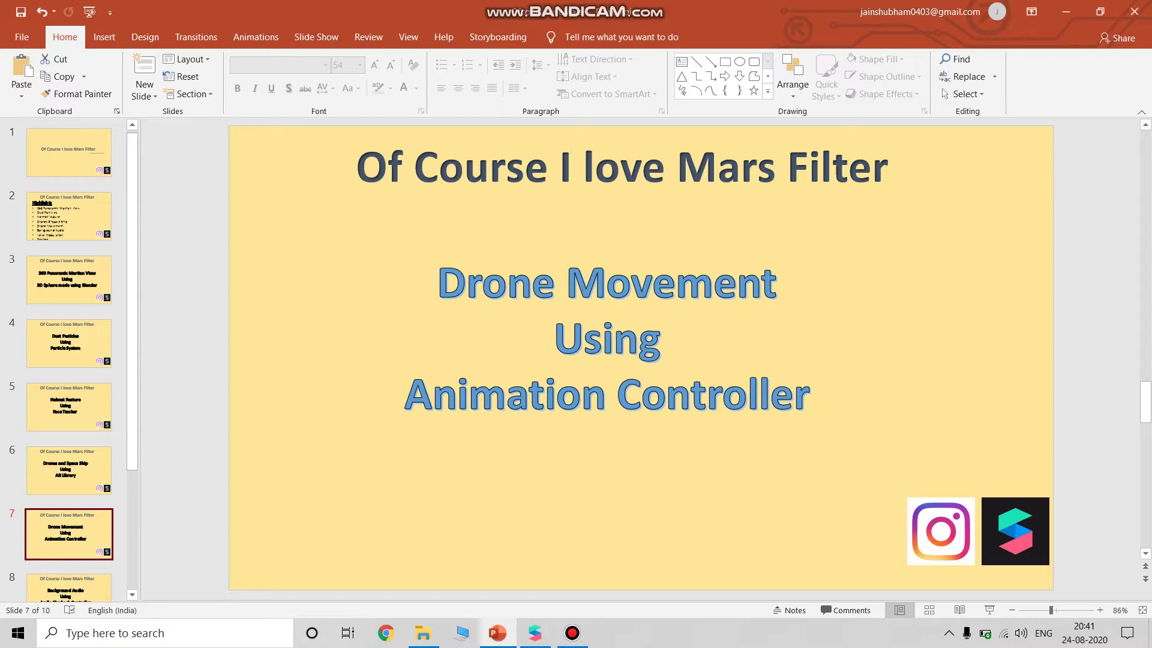
pyautogui.click(506, 393)
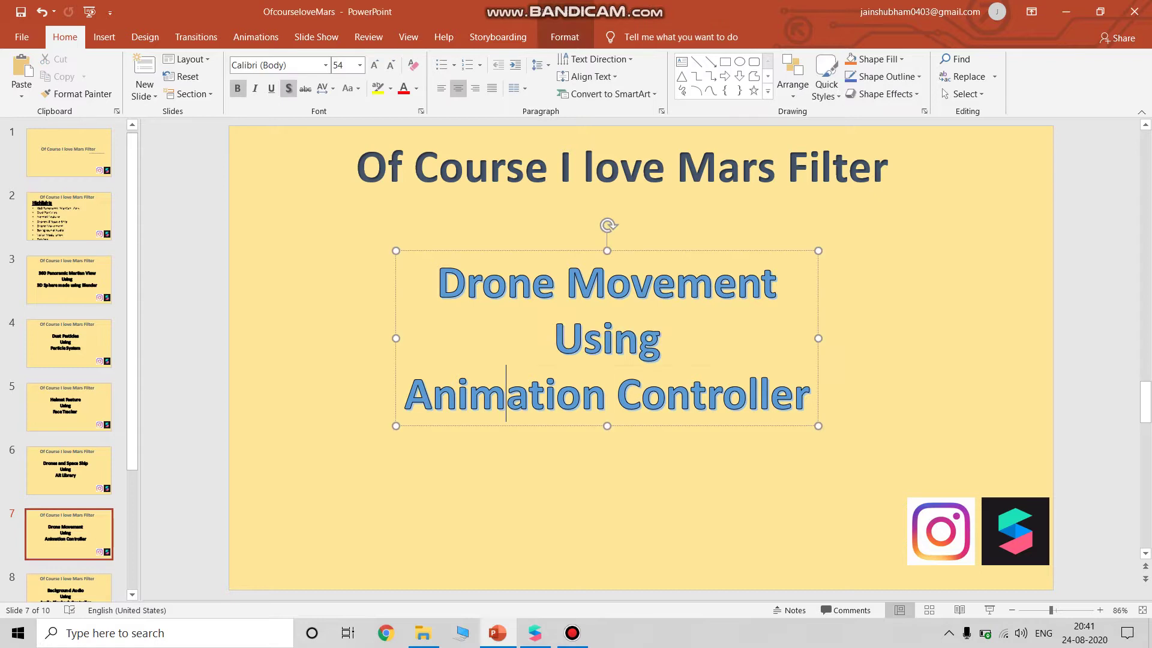
pyautogui.hotkey('alt', 'Tab')
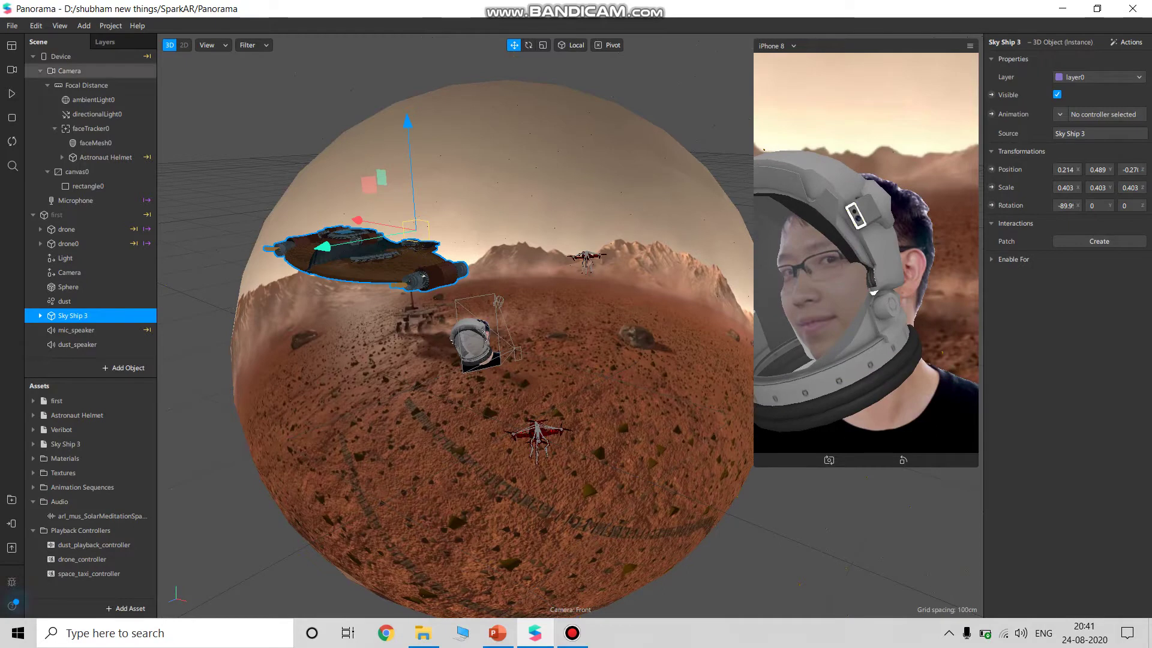
# Play and pause the preview video to watch the drones, and inspect the properties of drone_controller
pyautogui.click(11, 94)
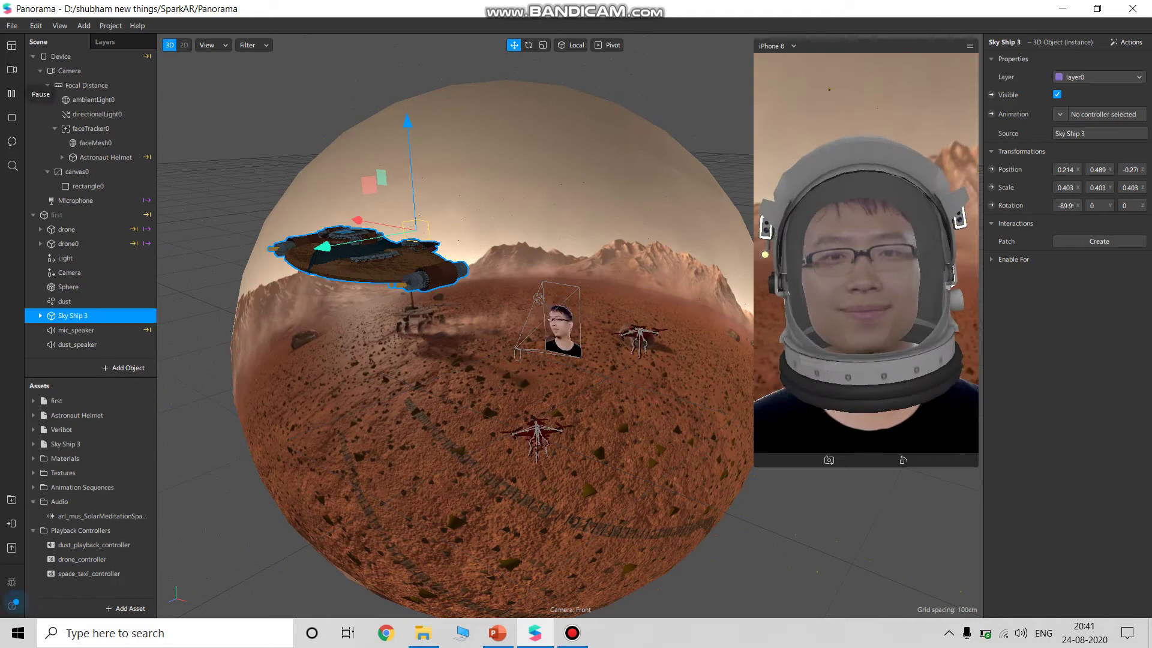
pyautogui.click(12, 94)
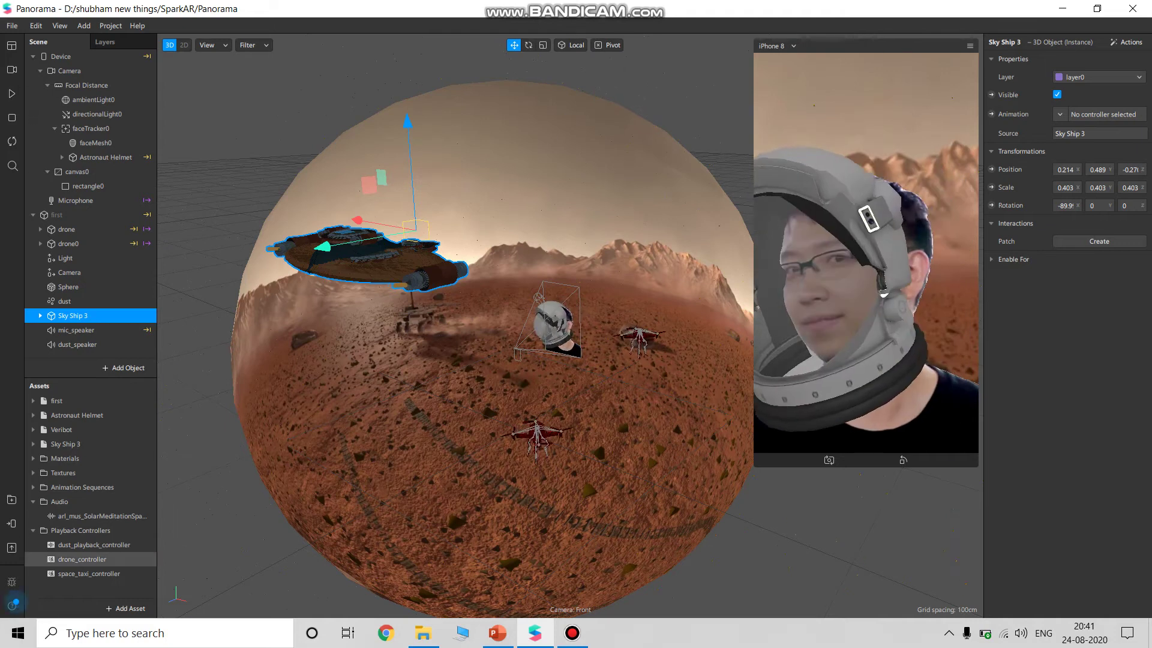
pyautogui.click(82, 559)
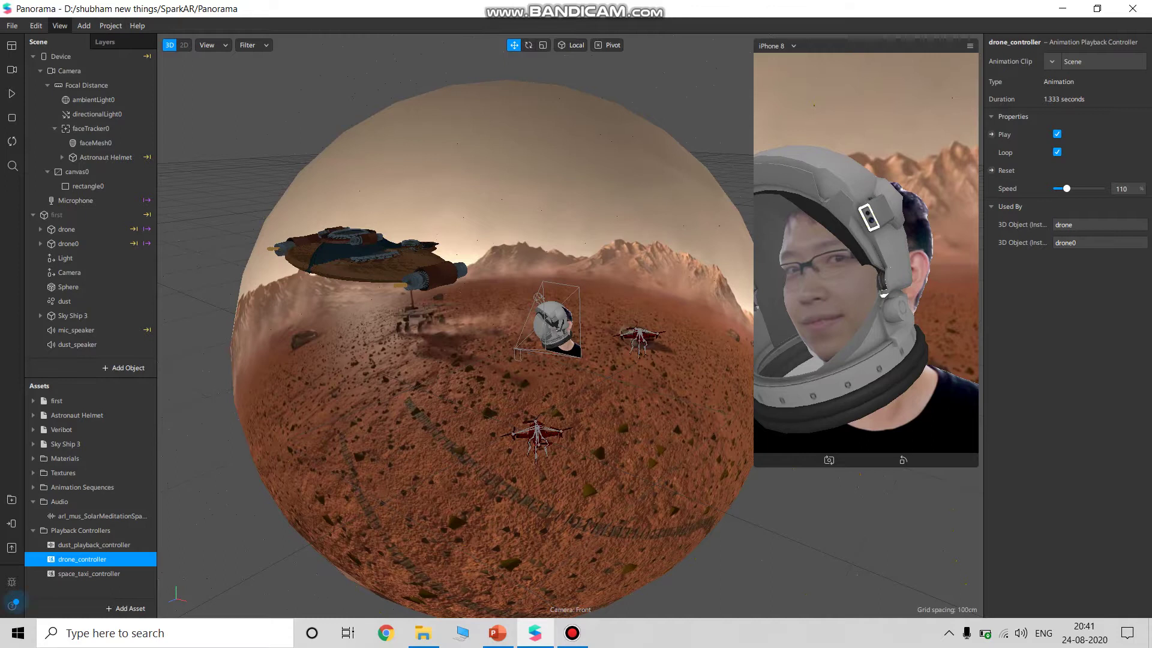
# Show the Patch Editor and examine the object tap, switch, animation and transition patches that move the two drones
pyautogui.click(60, 26)
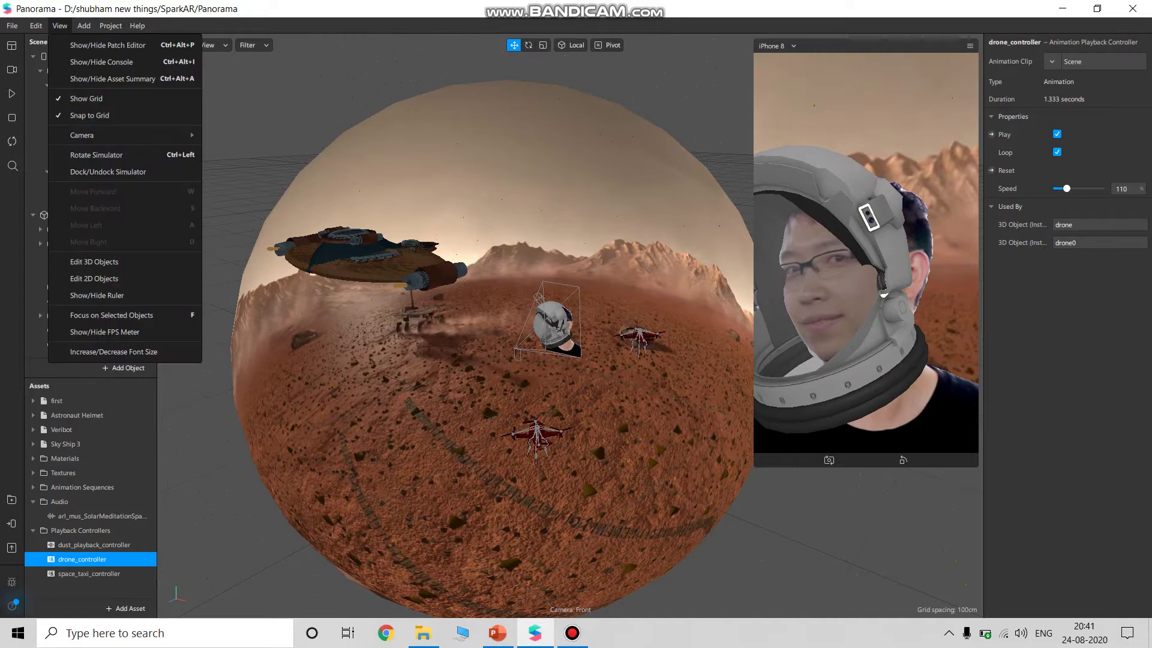
pyautogui.moveTo(36, 26)
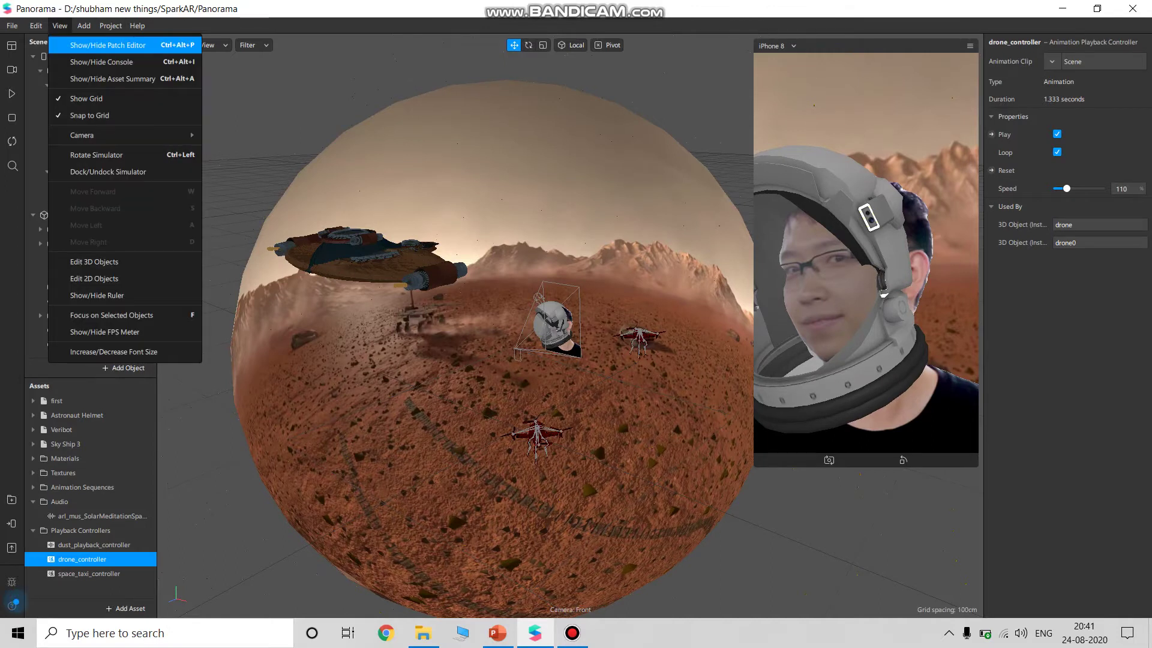
pyautogui.click(90, 45)
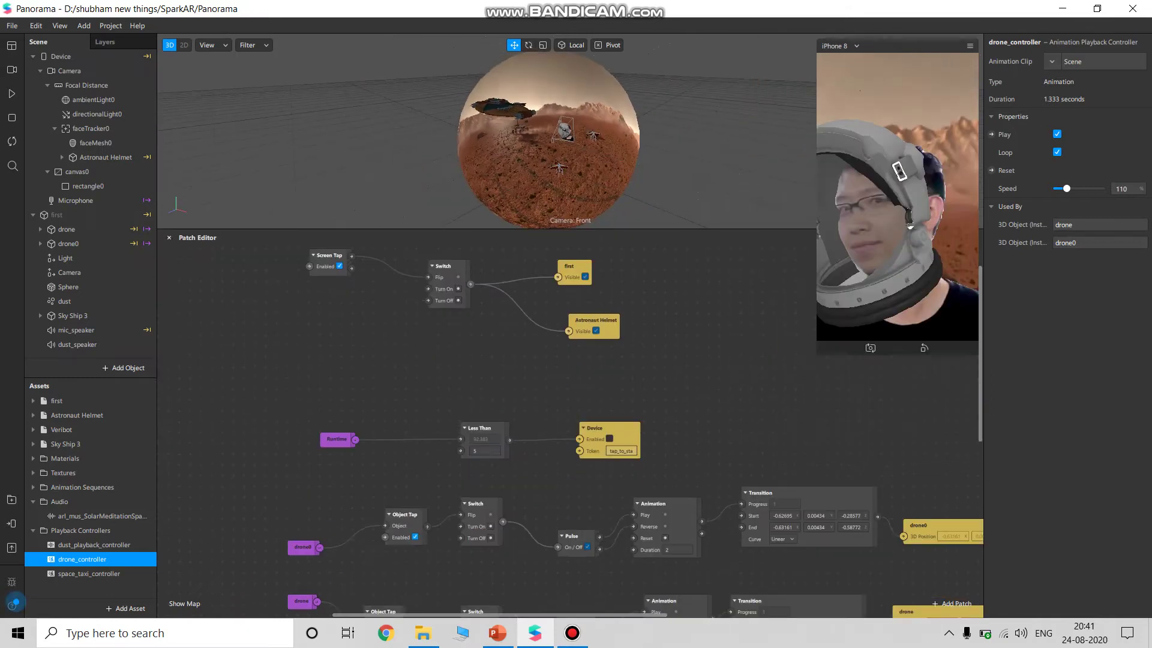
pyautogui.scroll(-3, 570, 420)
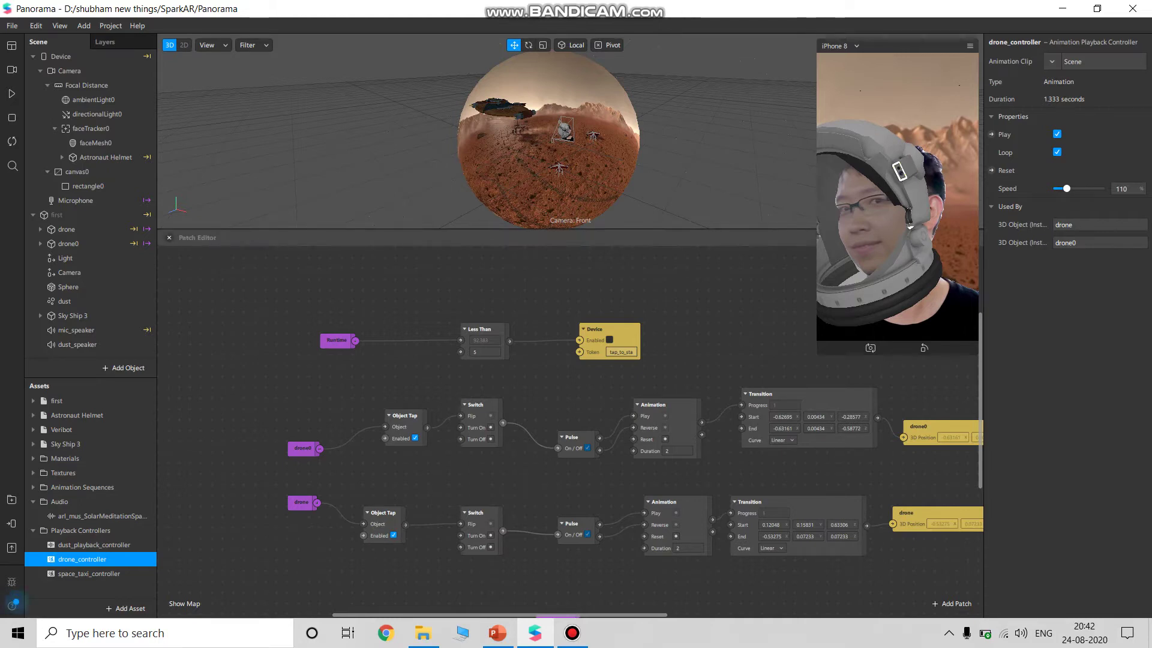
# Switch to PowerPoint to show the Background Audio Using Audio Playback Controller slide, and return to Spark AR
pyautogui.hotkey('alt', 'Tab')
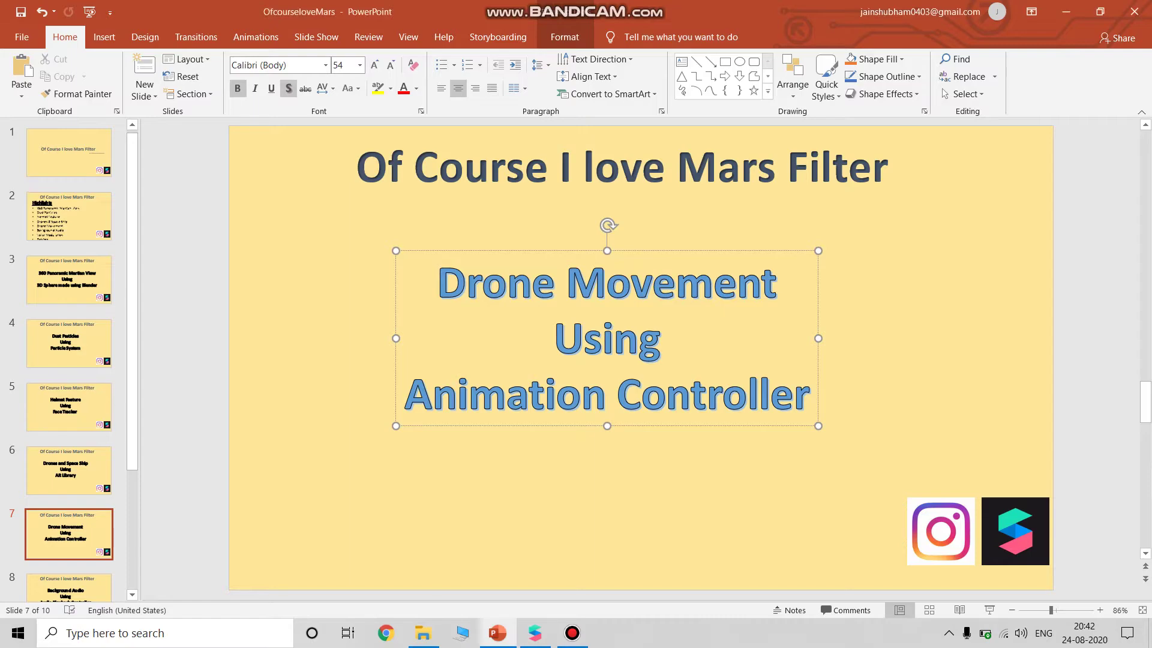
pyautogui.scroll(-3, 69, 480)
pyautogui.click(69, 479)
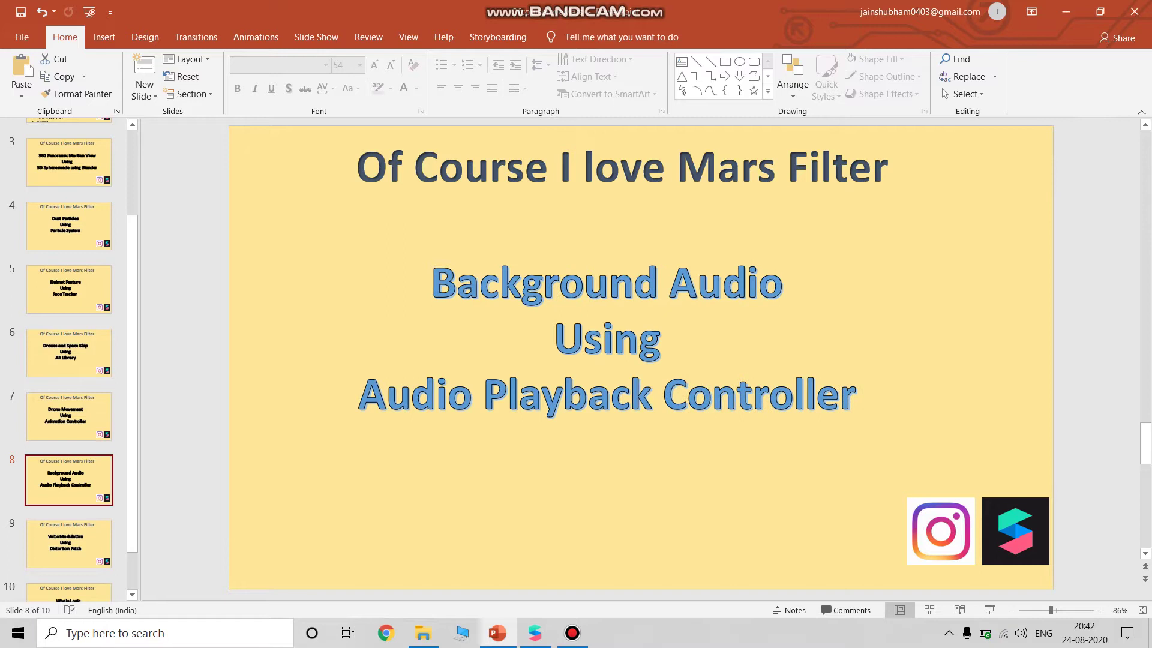
pyautogui.hotkey('alt', 'Tab')
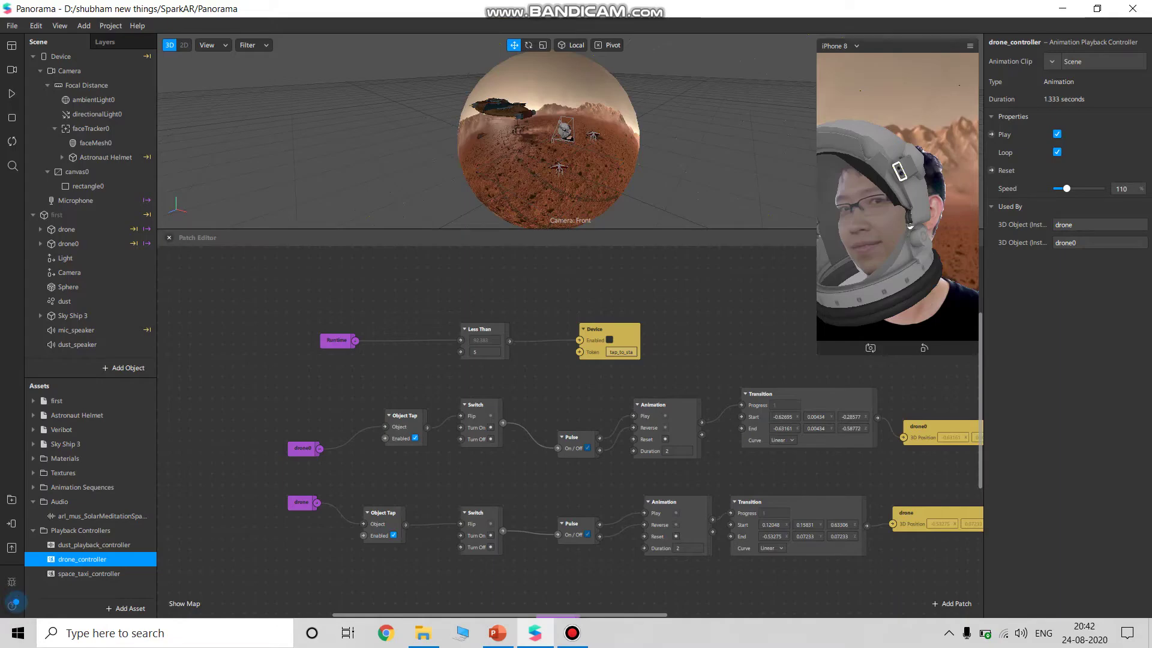
# Close the Patch Editor, and play and pause the preview video to demonstrate the background audio
pyautogui.click(170, 238)
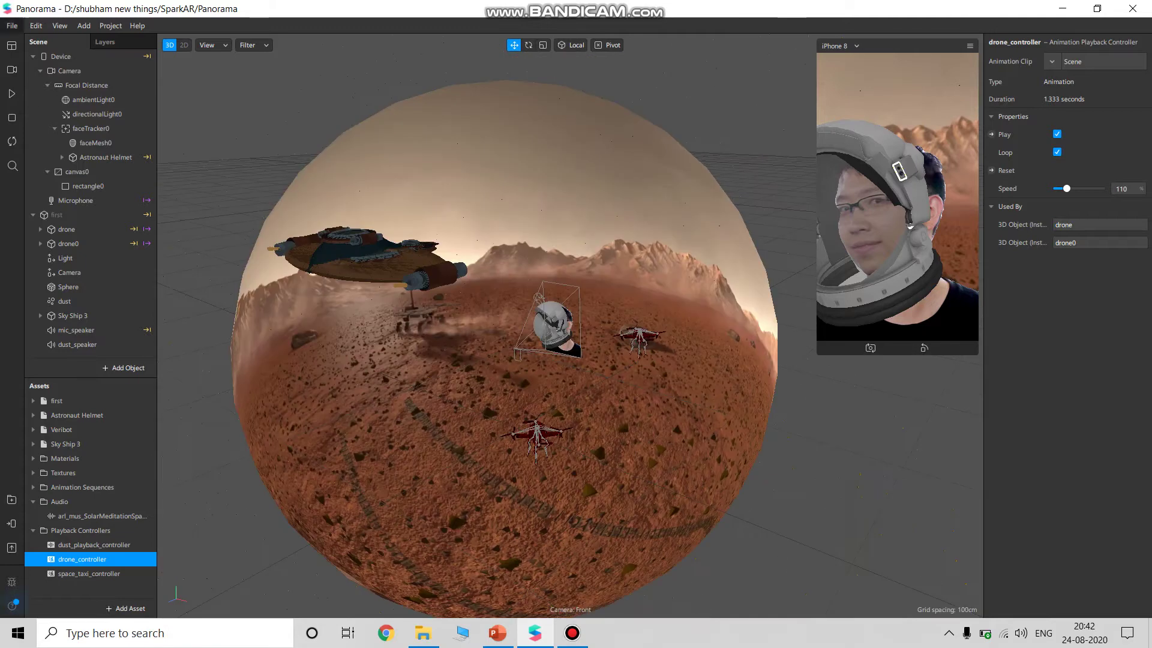
pyautogui.click(11, 93)
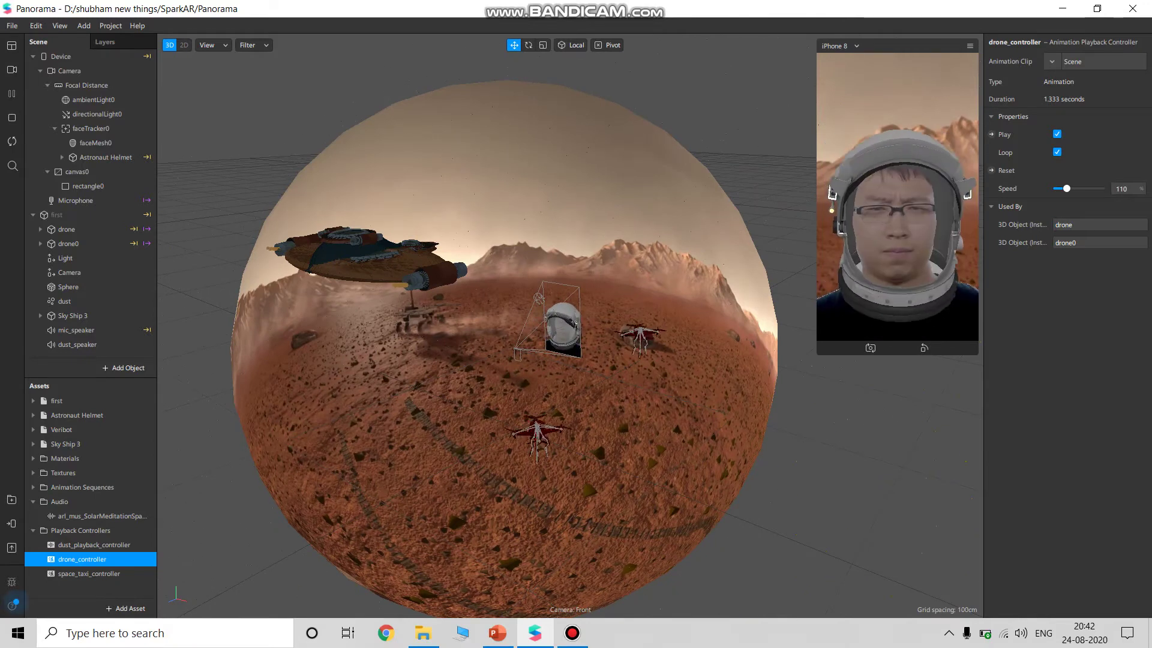
pyautogui.click(11, 93)
# Inspect the background audio setup: the dust_speaker object, the SolarMeditation audio file and dust_playback_controller
pyautogui.click(77, 344)
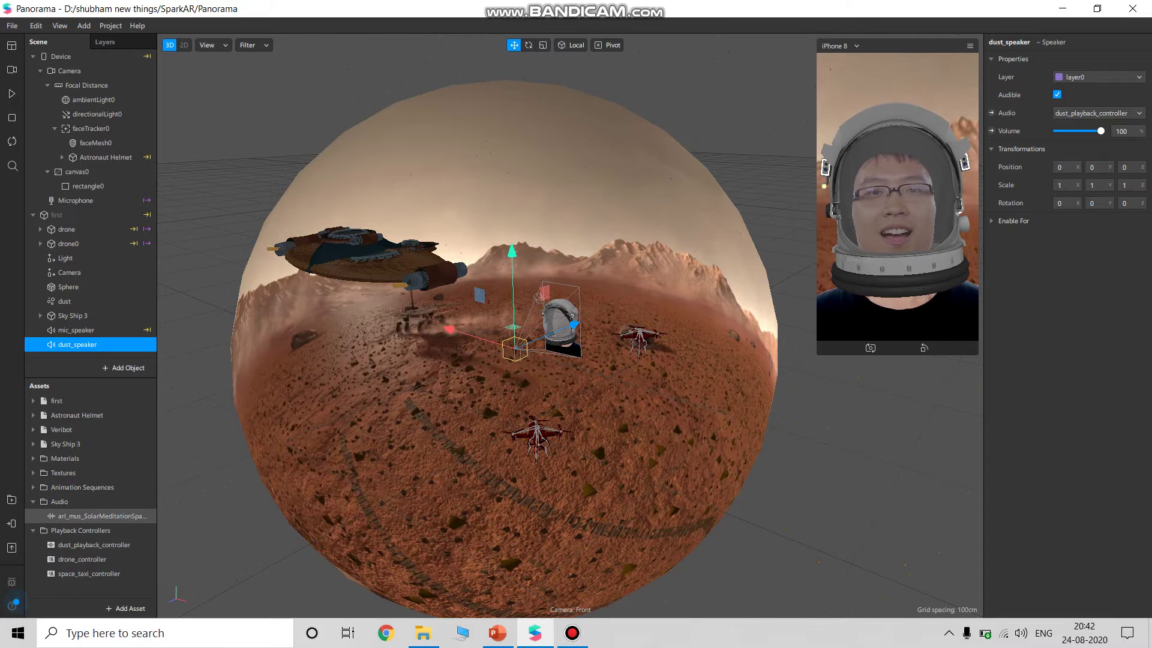
pyautogui.click(101, 516)
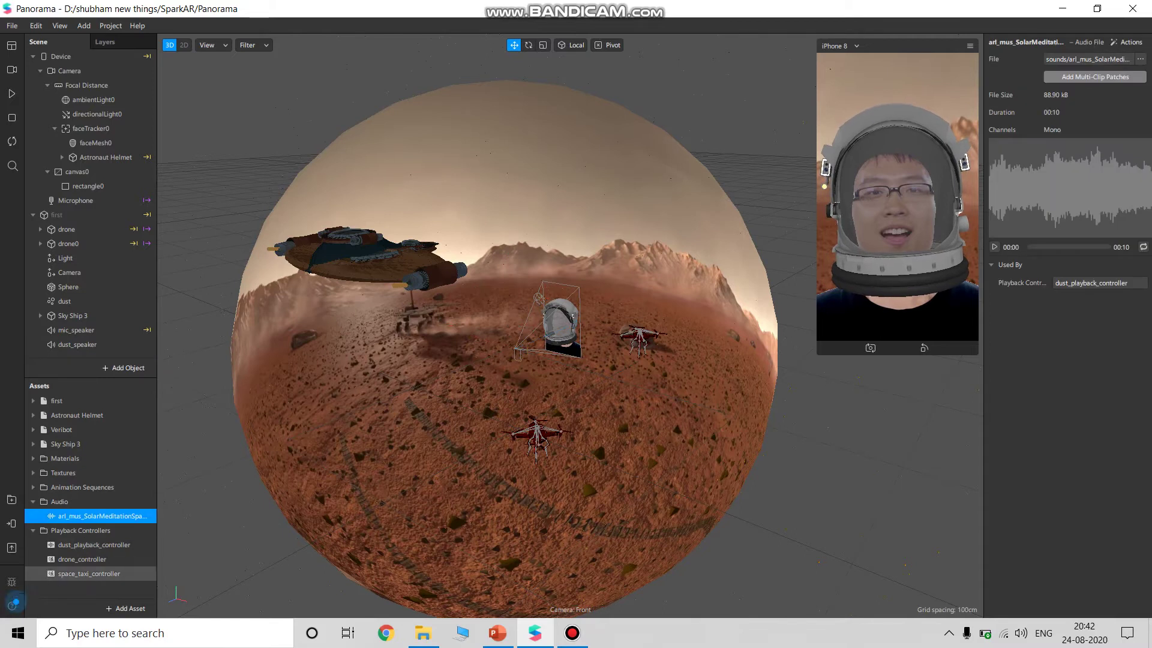
pyautogui.click(94, 545)
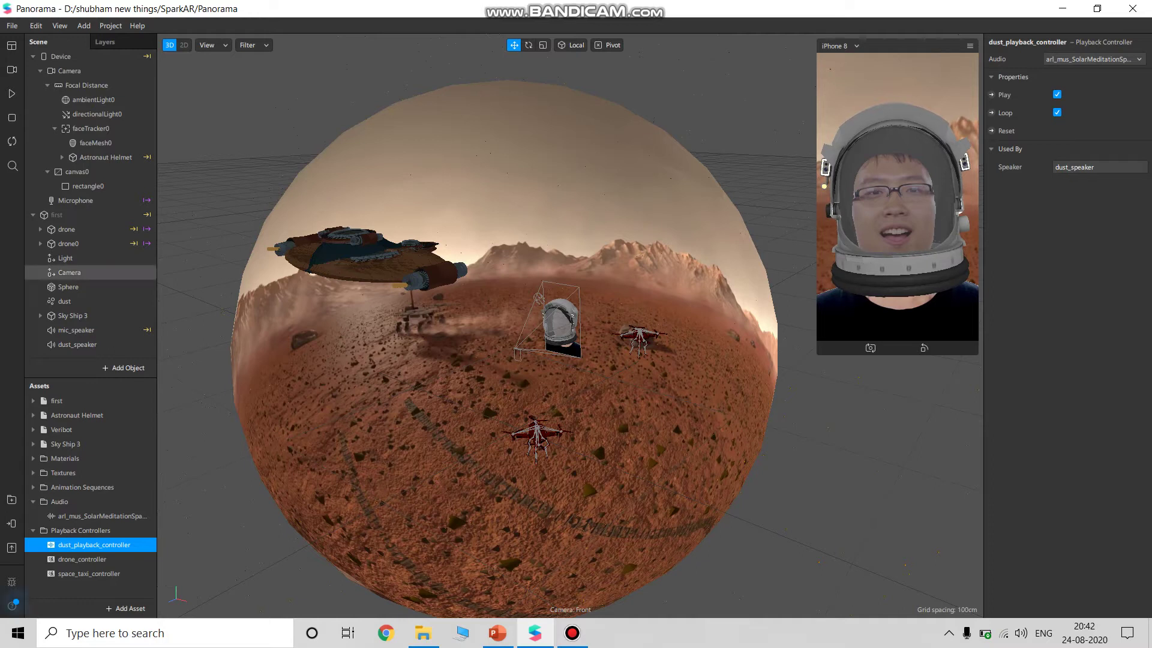
# Switch to PowerPoint and show the Voice Modulation Using Distortion Patch slide
pyautogui.hotkey('alt', 'Tab')
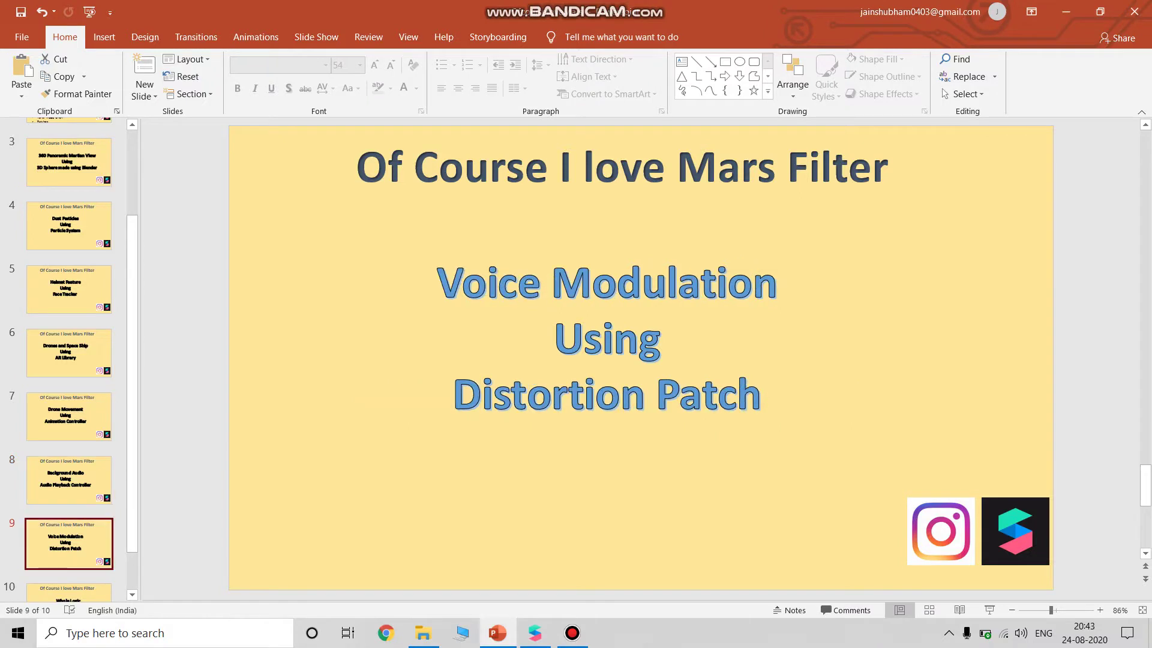
# Switch to Spark AR and open the Patch Editor for the voice modulation patches
pyautogui.hotkey('alt', 'Tab')
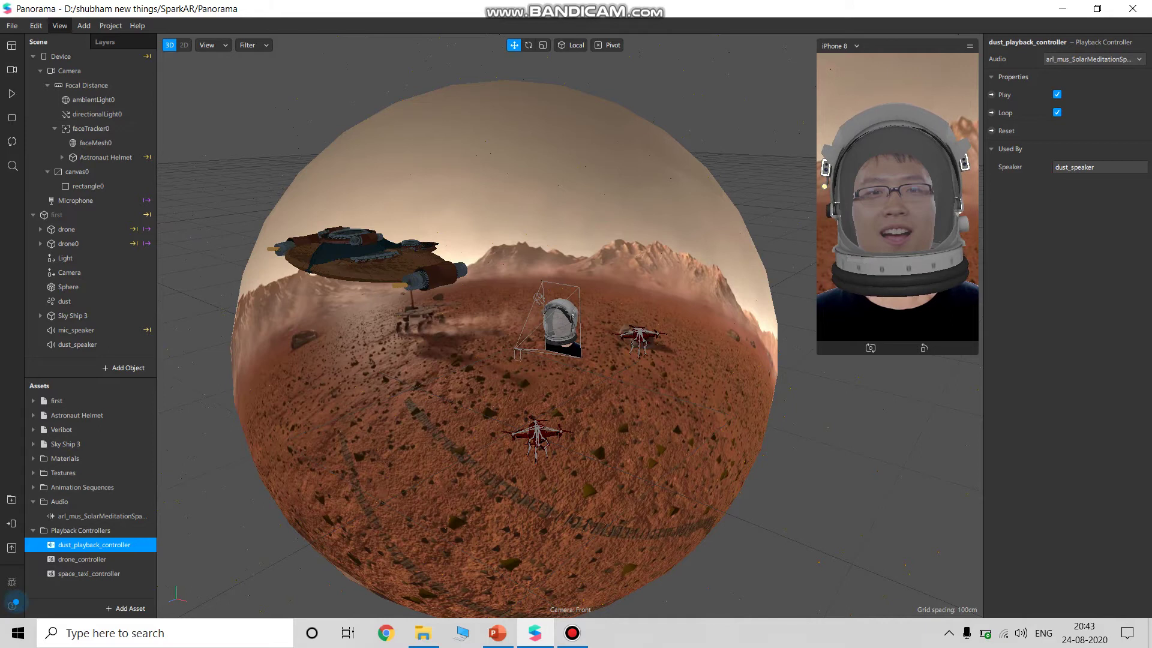
pyautogui.click(60, 26)
pyautogui.moveTo(84, 26)
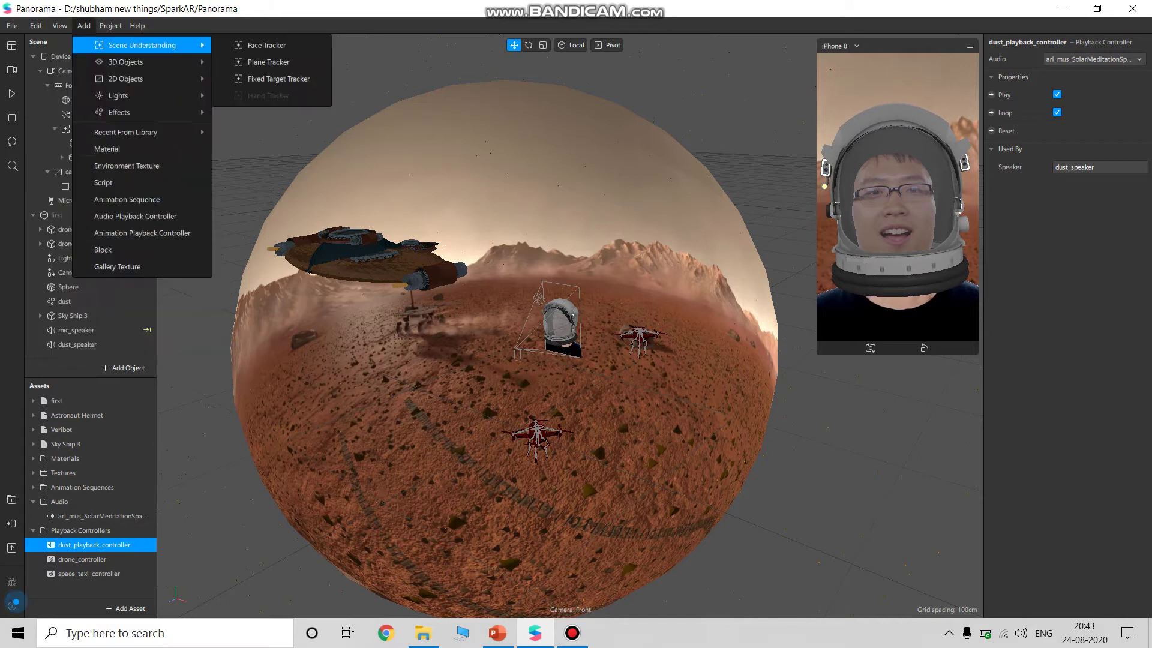
pyautogui.click(102, 45)
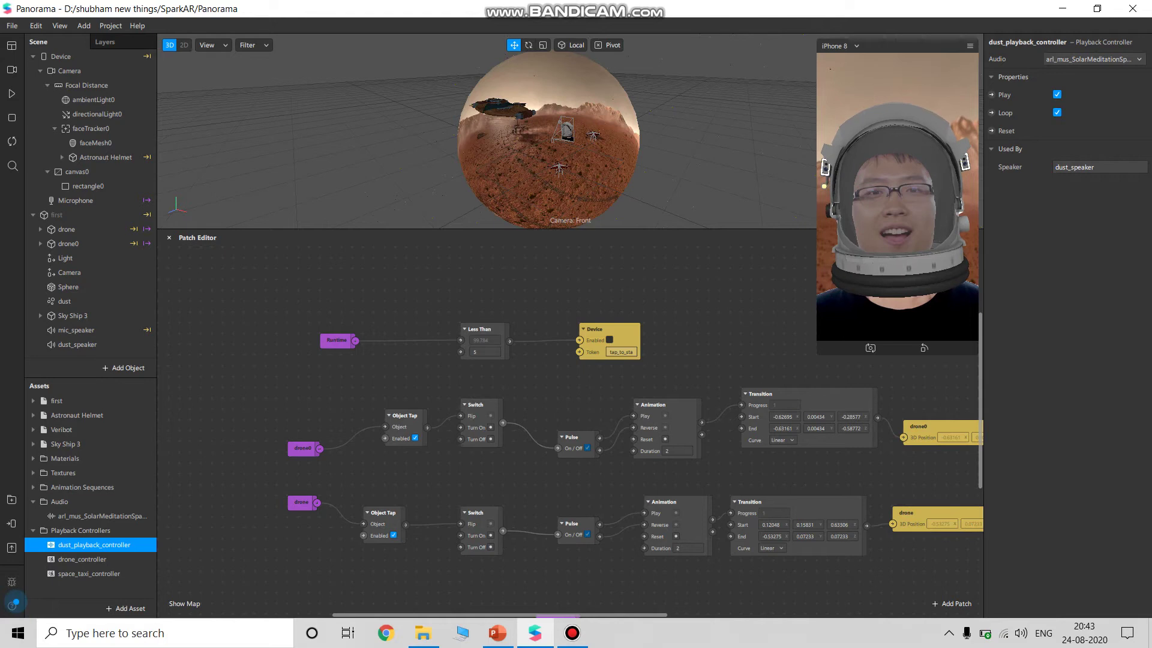
# Highlight the Microphone, Distortion and mic_speaker patches, and inspect the mic_speaker object's properties
pyautogui.scroll(-5, 635, 414)
pyautogui.moveTo(523, 471); pyautogui.dragTo(866, 581)
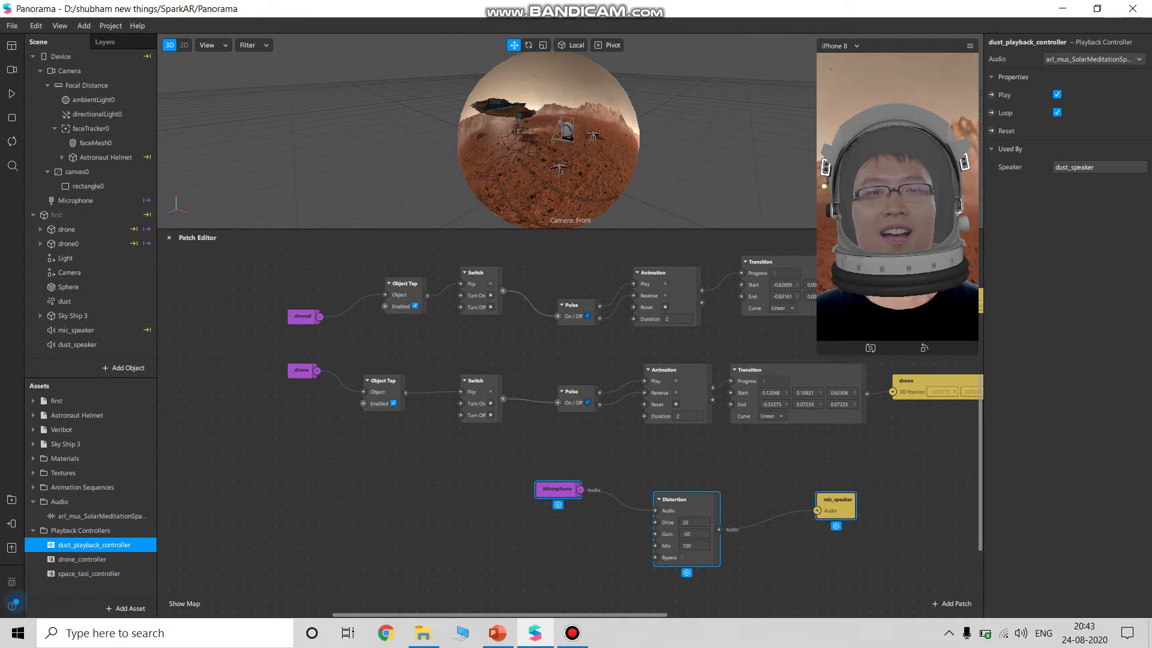
pyautogui.click(837, 504)
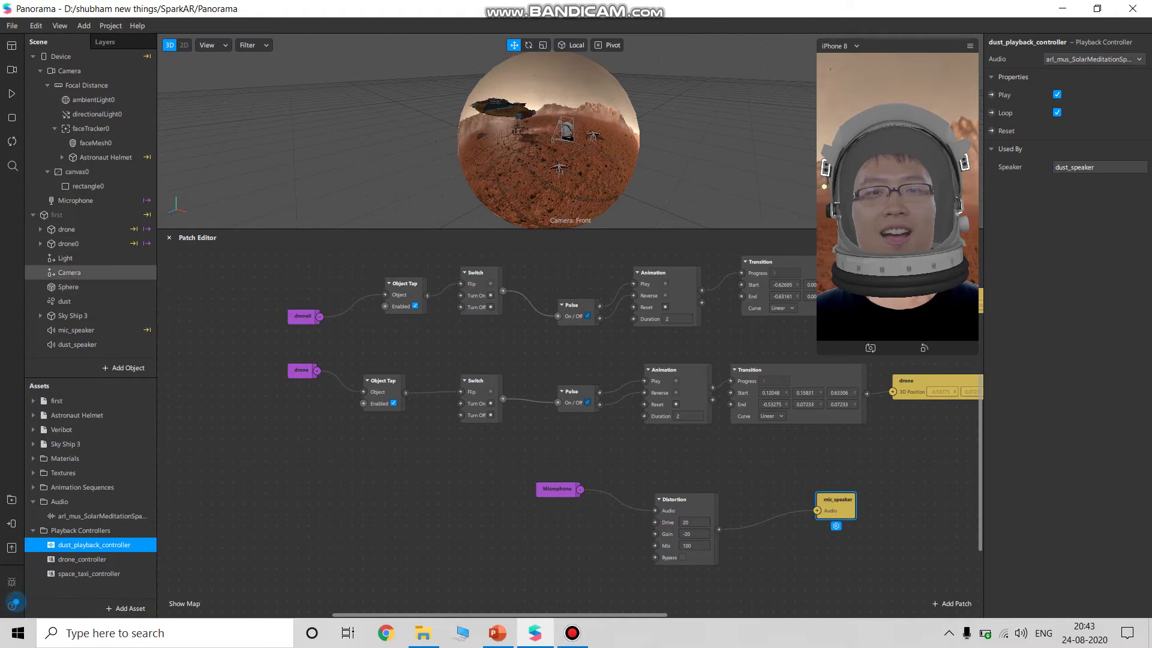
pyautogui.click(77, 329)
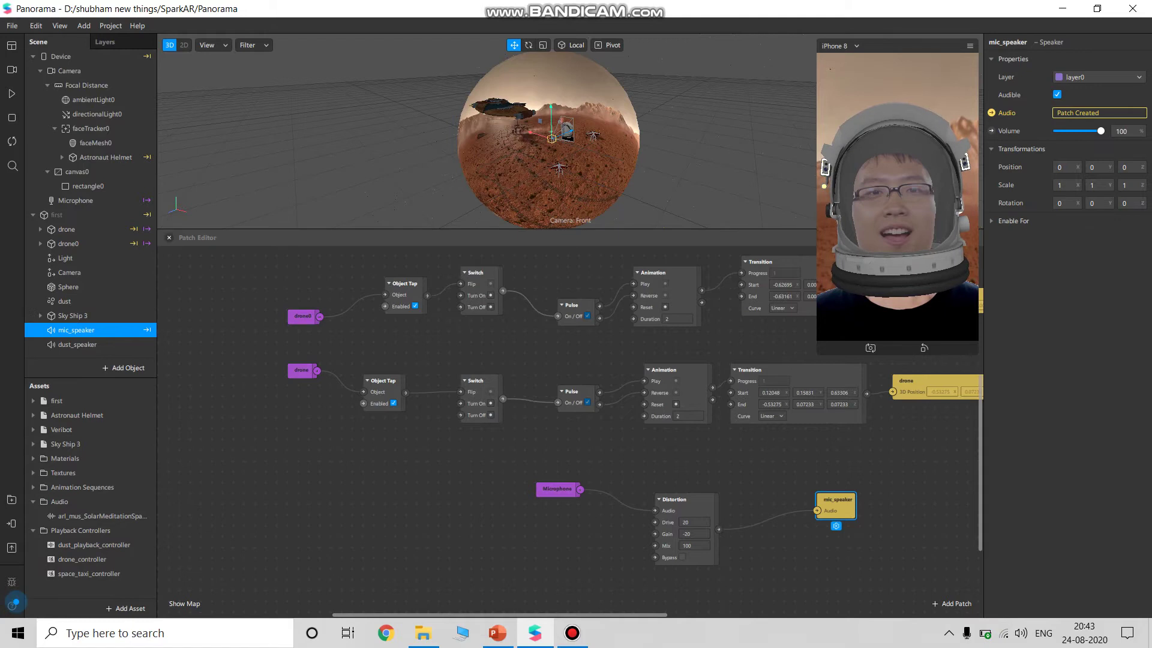
# Close the Patch Editor, and switch to PowerPoint to show the Whole Logic Using Patches slide
pyautogui.click(169, 238)
pyautogui.hotkey('alt', 'Tab')
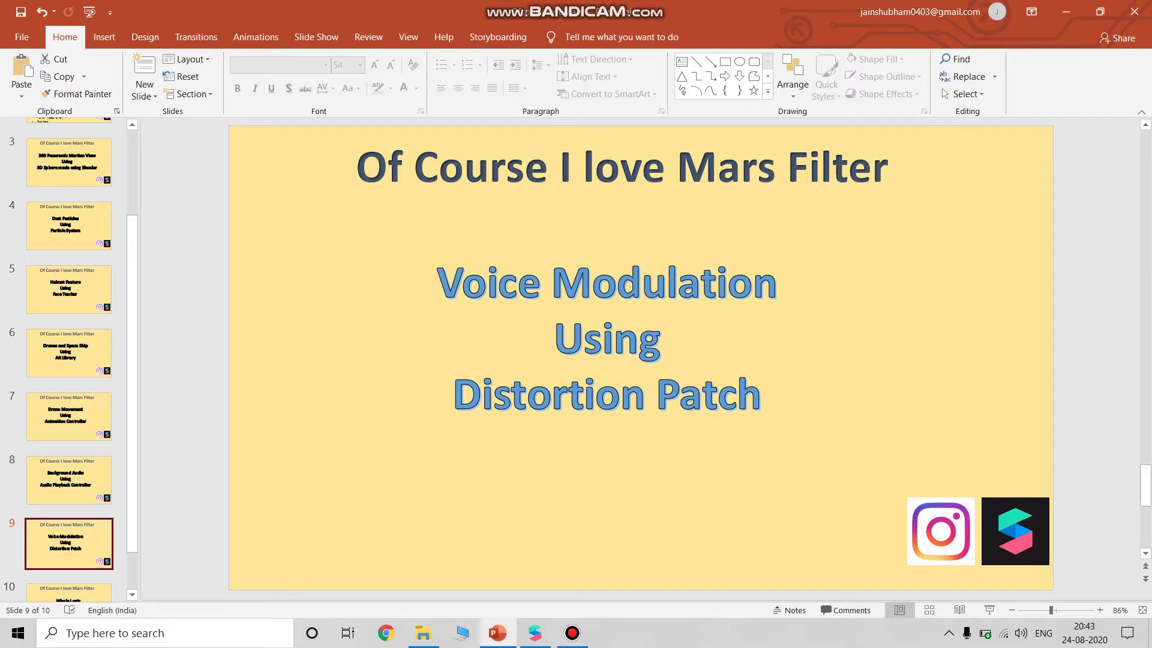
pyautogui.press('Down')
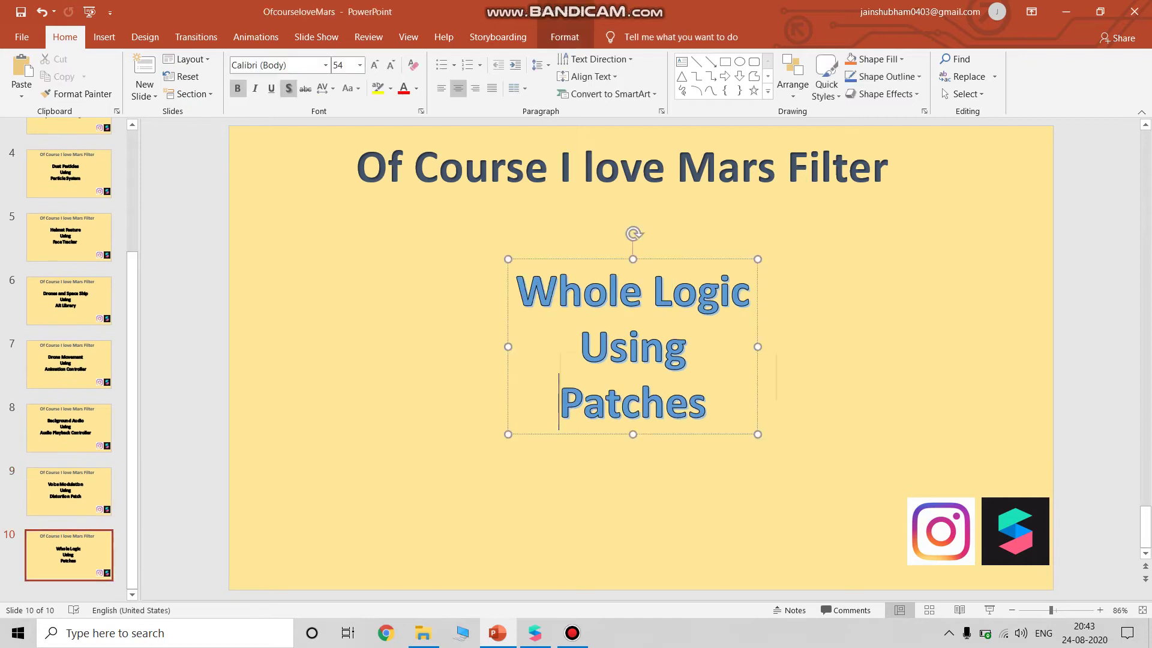
pyautogui.doubleClick(561, 408)
pyautogui.moveTo(561, 408); pyautogui.dragTo(638, 408)
# Return to Spark AR and reopen the Patch Editor to present the whole patch logic
pyautogui.hotkey('alt', 'Tab')
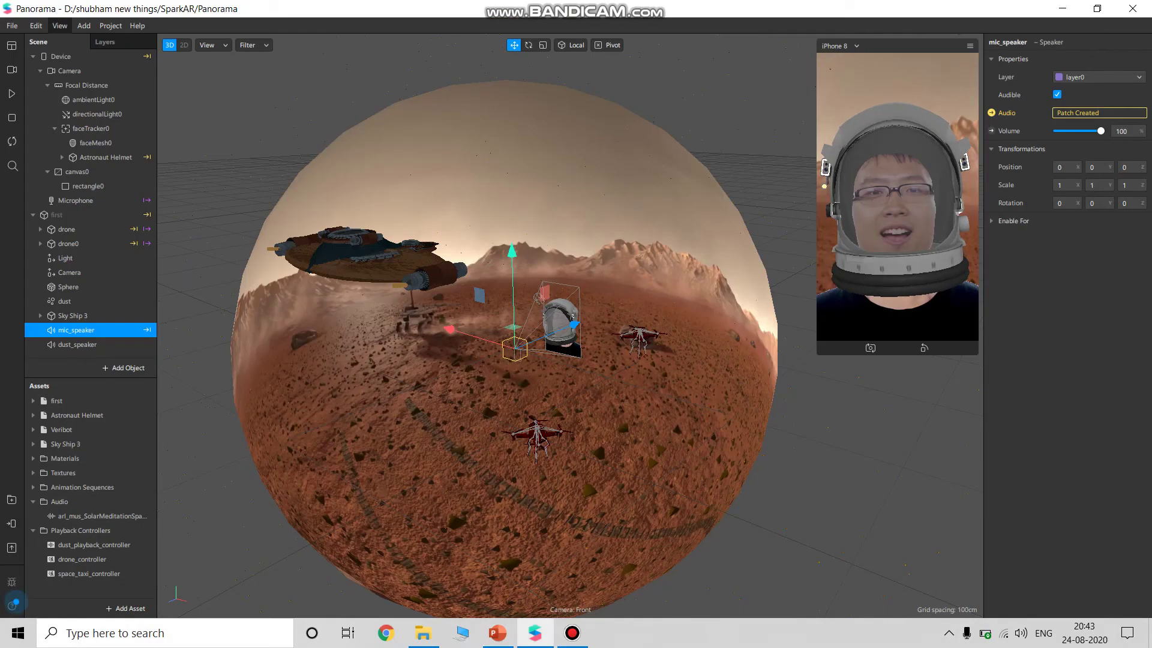
pyautogui.click(60, 25)
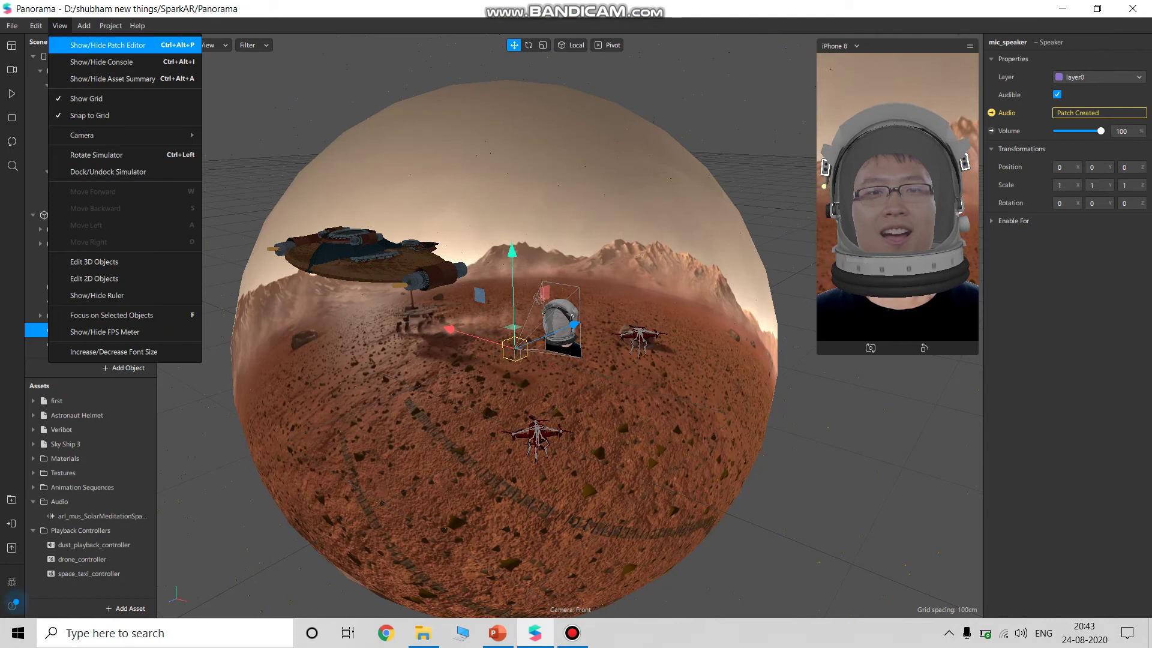
pyautogui.click(108, 45)
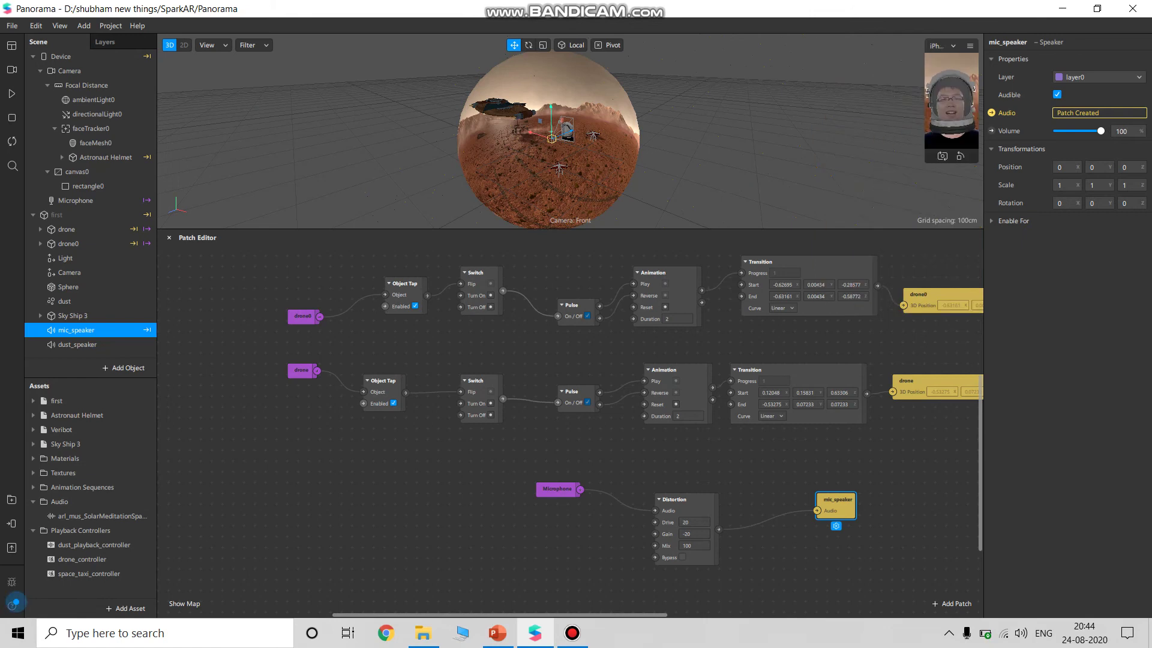
# Highlight the Runtime, Less Than and Device patch chain, and the Object Tap and Switch patches of both drones
pyautogui.scroll(5, 570, 420)
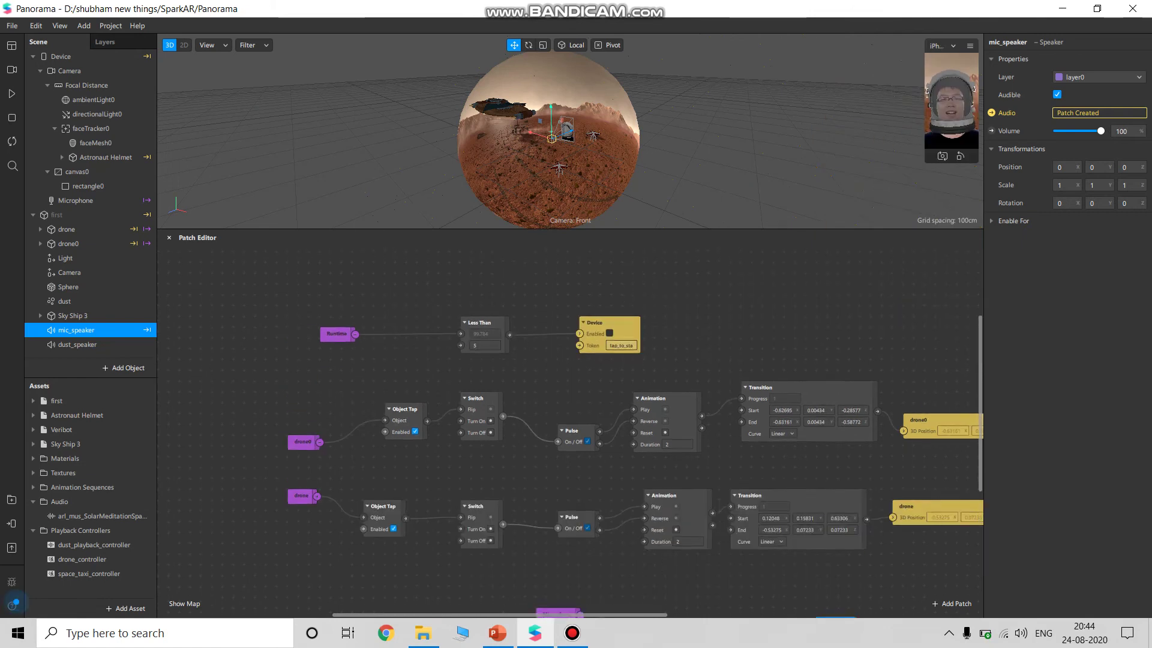
pyautogui.moveTo(295, 285); pyautogui.dragTo(638, 341)
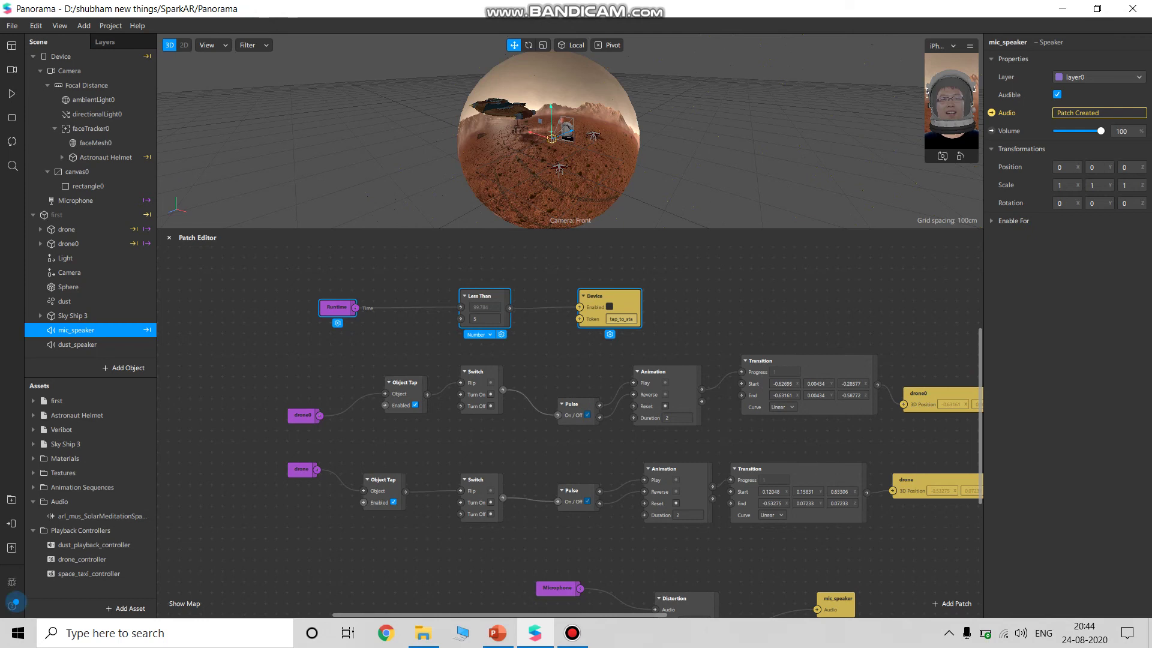
pyautogui.click(638, 343)
pyautogui.moveTo(236, 394); pyautogui.dragTo(515, 523)
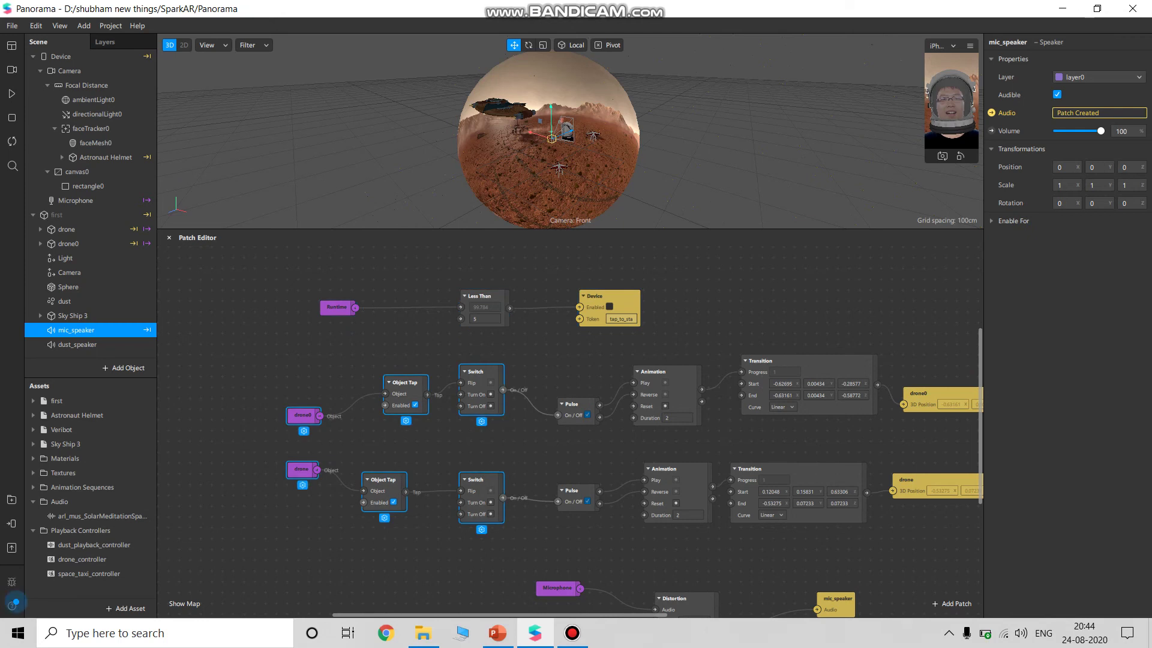
# Highlight the microphone-to-speaker distortion patch chain, and clear the selection
pyautogui.scroll(-3, 570, 420)
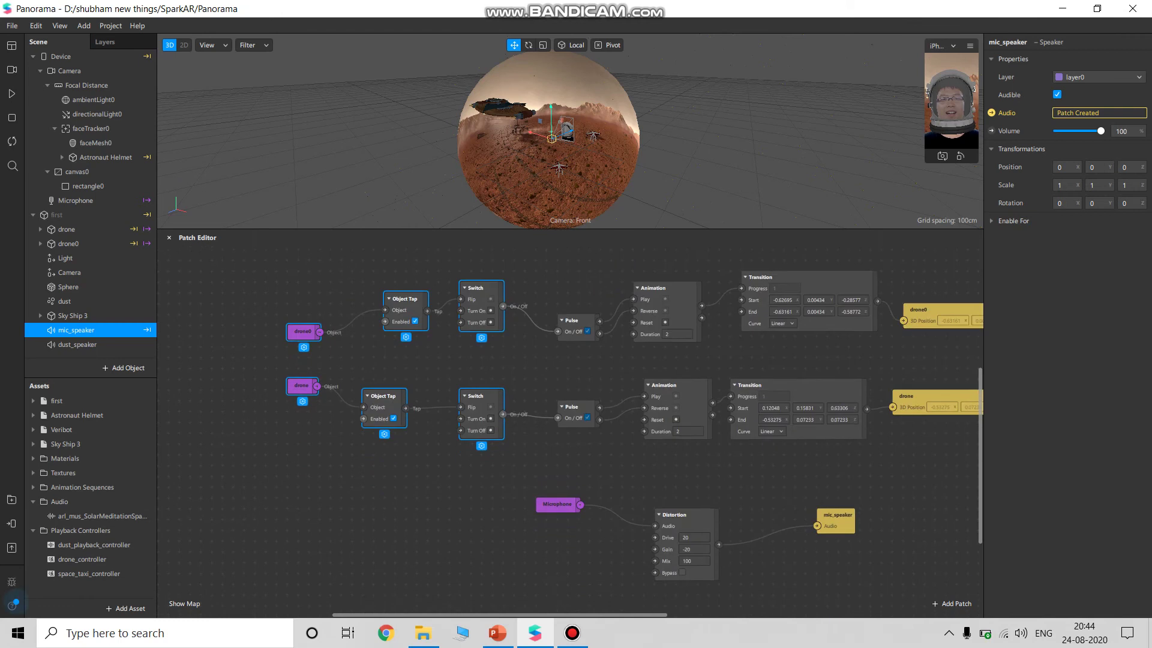
pyautogui.moveTo(475, 502); pyautogui.dragTo(859, 547)
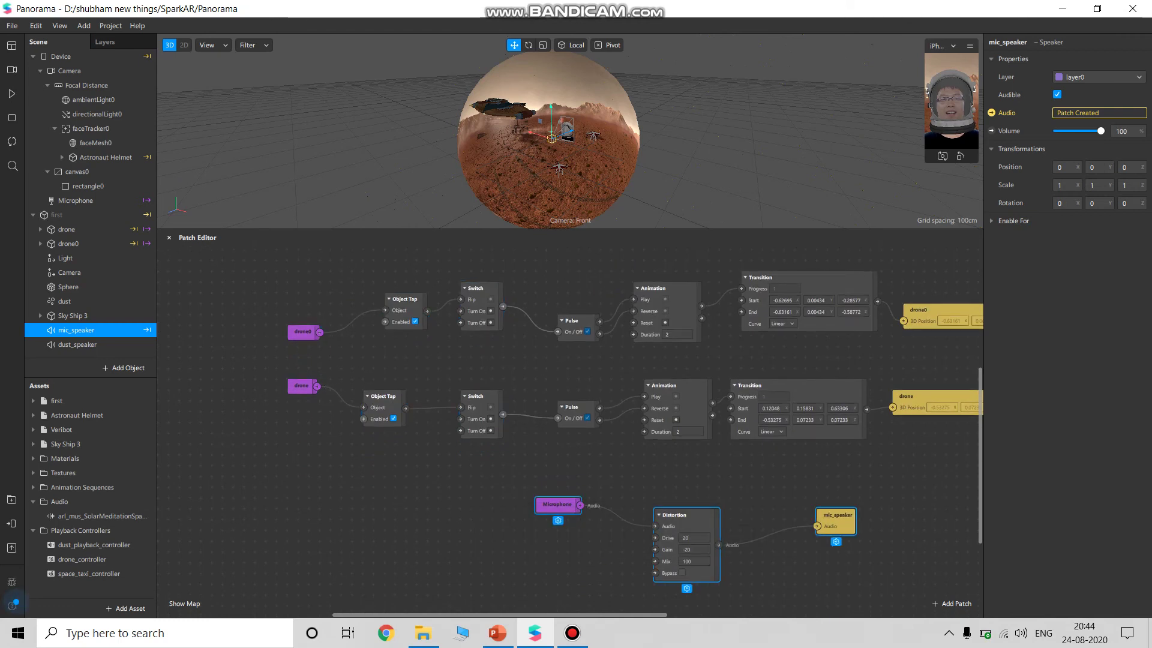
pyautogui.click(859, 547)
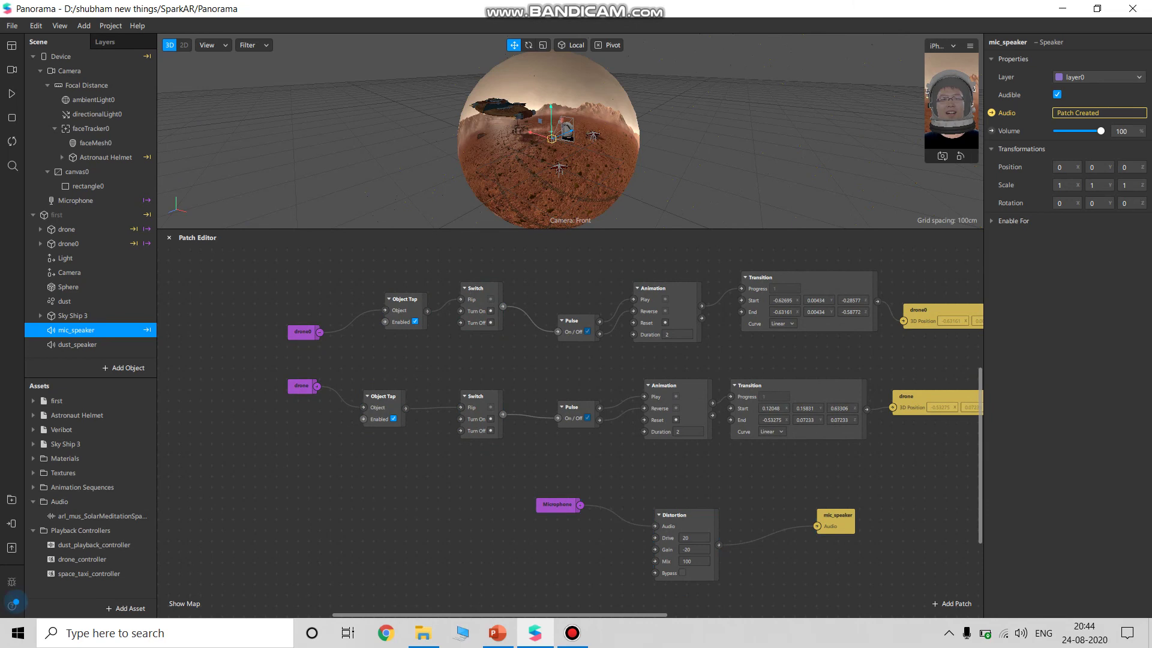
pyautogui.click(572, 633)
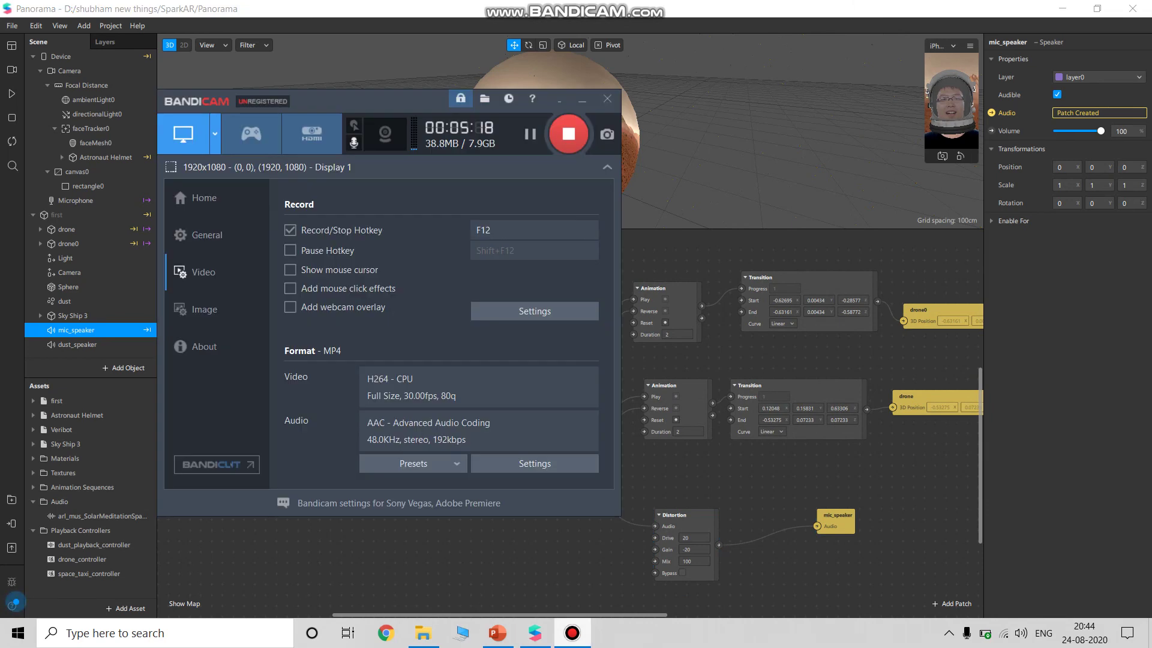